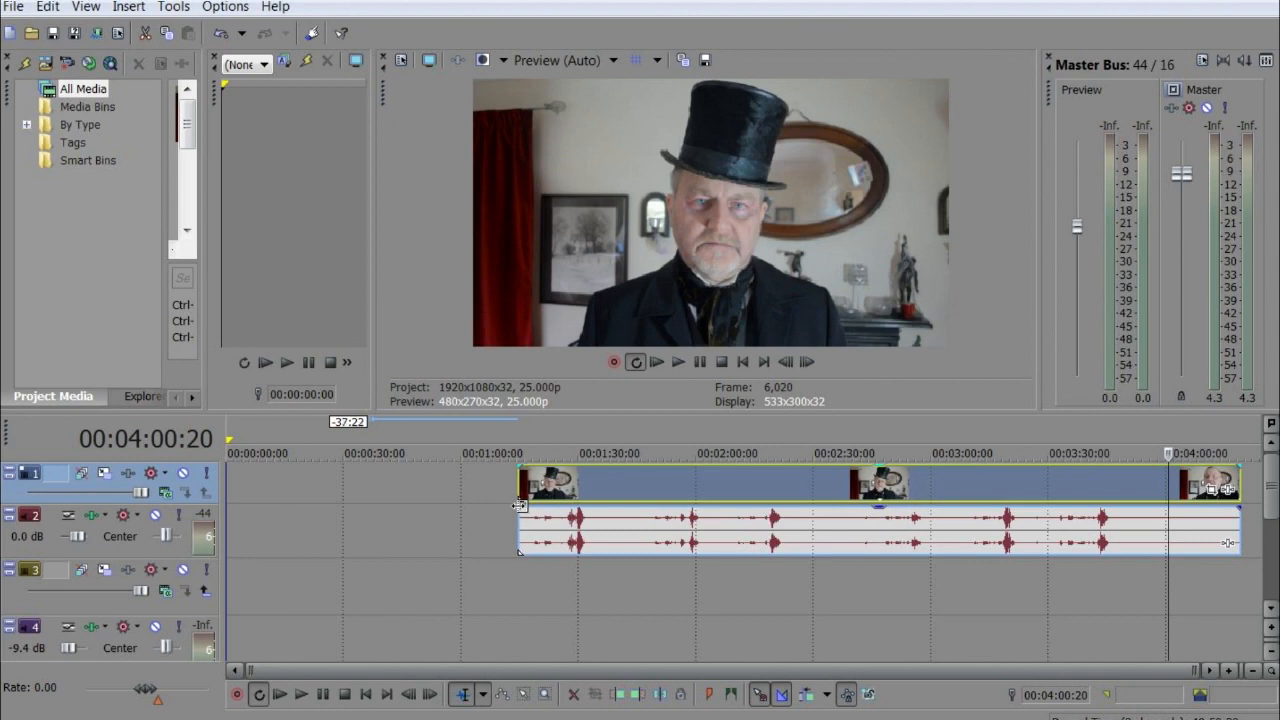
Split the clip at 00:01:41:14 and trim the second part's start so only the empty-room footage near its end remains
{"action": "left_click", "coordinate": [623, 493]}
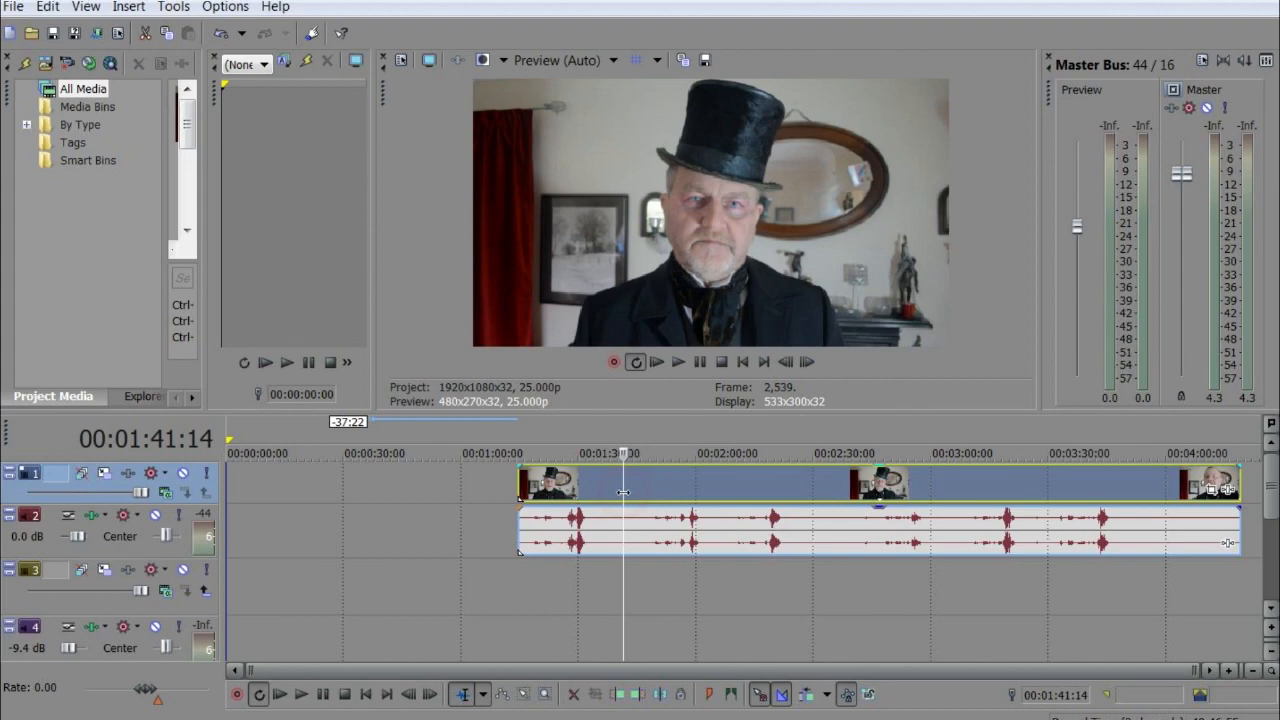
{"action": "right_click", "coordinate": [623, 493]}
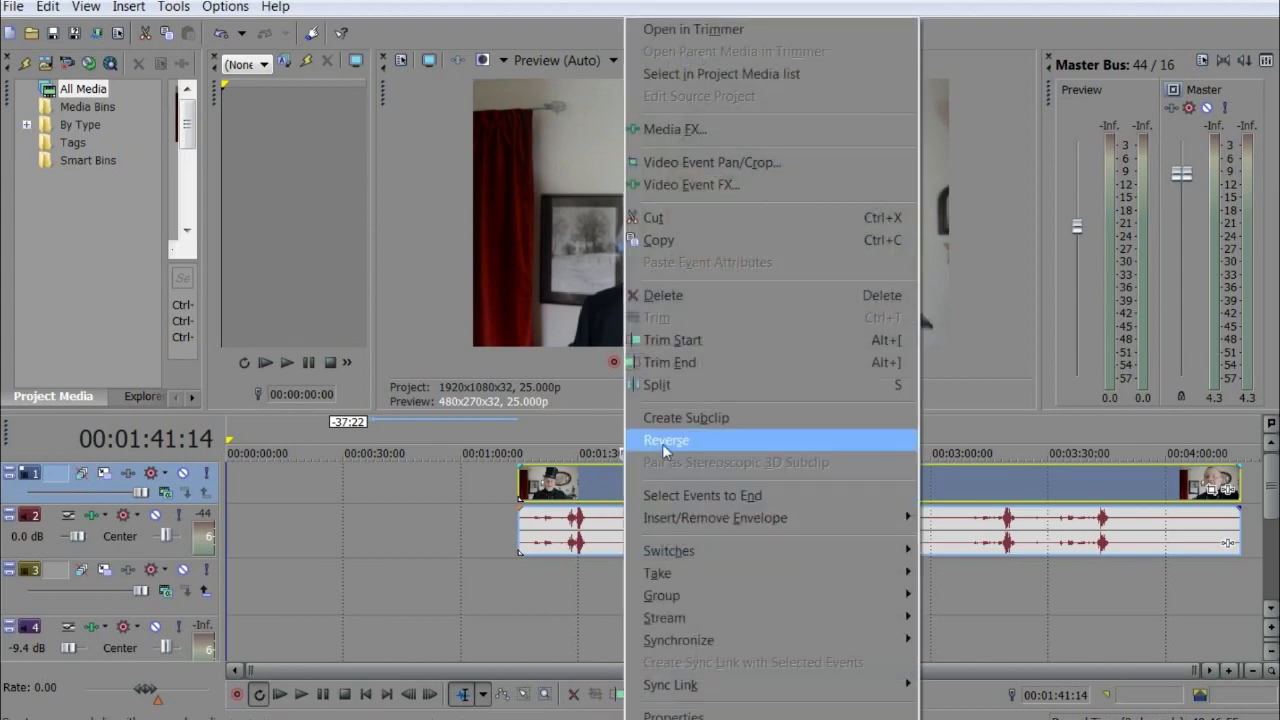
{"action": "left_click", "coordinate": [672, 385]}
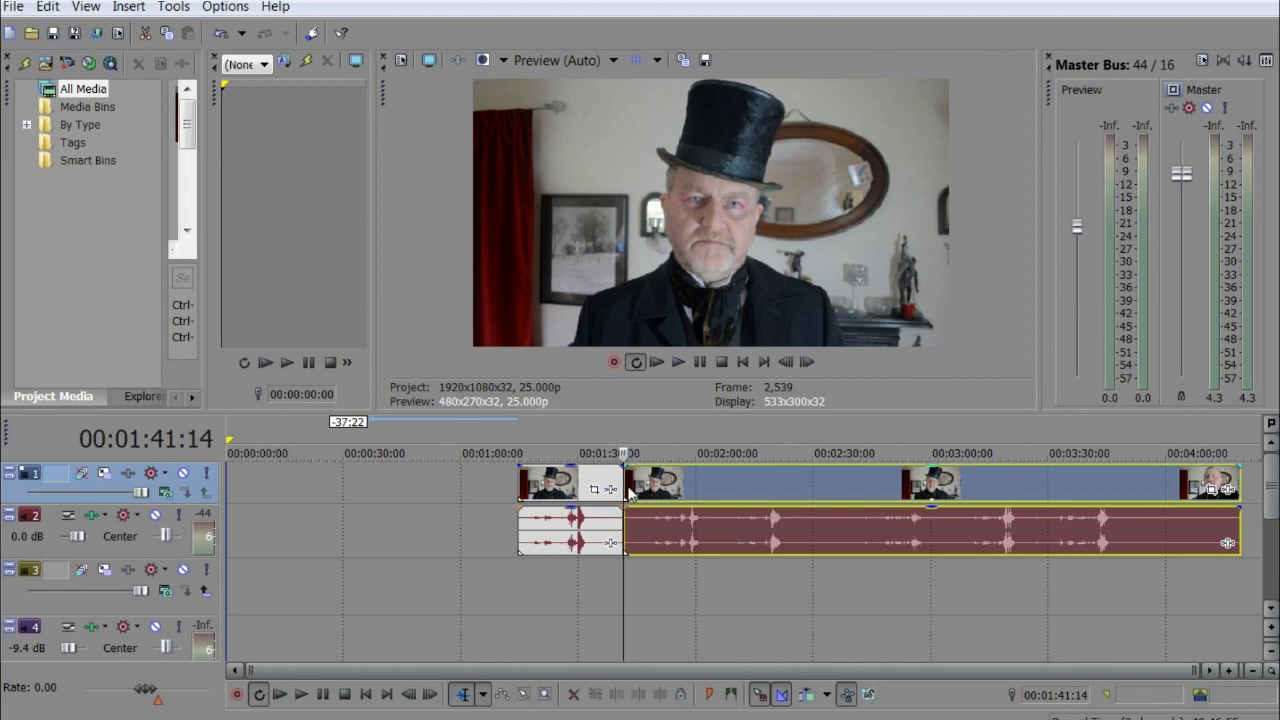
{"action": "left_click_drag", "start_coordinate": [627, 487], "coordinate": [1150, 492]}
Find the frames where the man is still in view, trim about 3 seconds off the empty-room clip's end, and play it back
{"action": "left_click", "coordinate": [411, 696]}
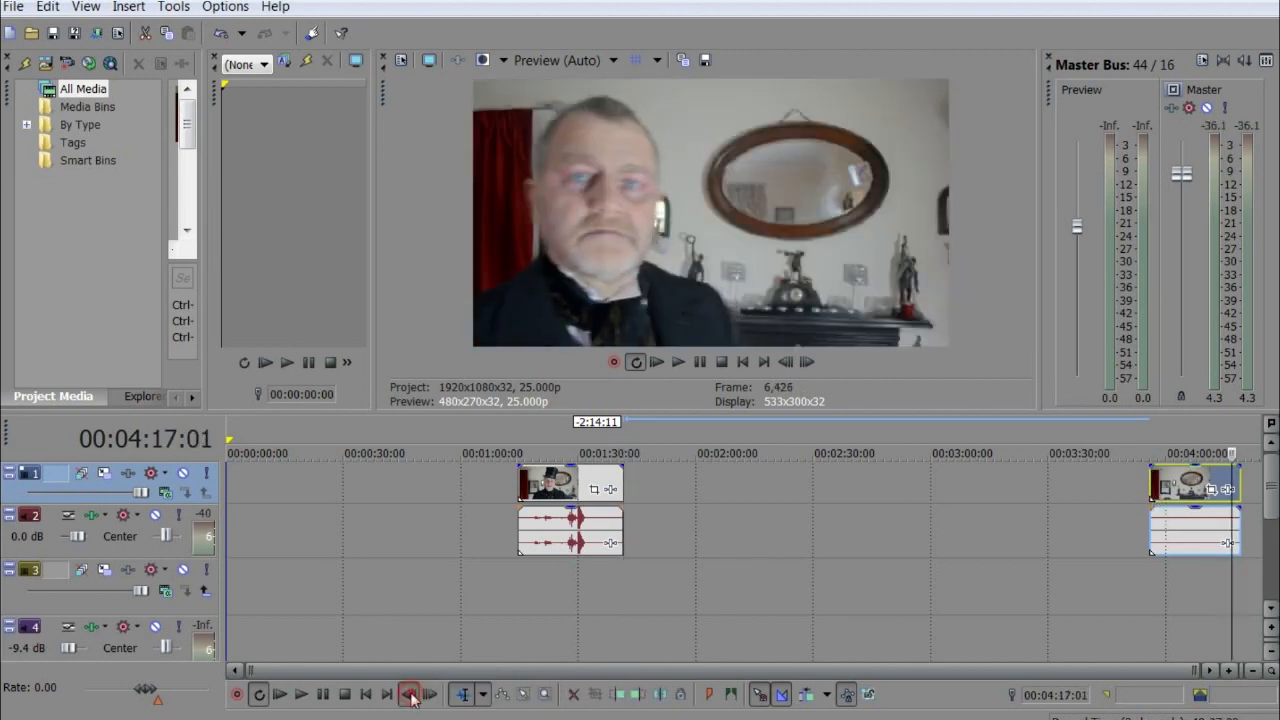
{"action": "left_click", "coordinate": [411, 696]}
{"action": "left_click", "coordinate": [411, 696]}
{"action": "left_click", "coordinate": [411, 696]}
{"action": "left_click", "coordinate": [411, 696]}
{"action": "left_click", "coordinate": [411, 696]}
{"action": "left_click", "coordinate": [411, 696]}
{"action": "left_click", "coordinate": [411, 696]}
{"action": "left_click", "coordinate": [411, 696]}
{"action": "left_click", "coordinate": [411, 696]}
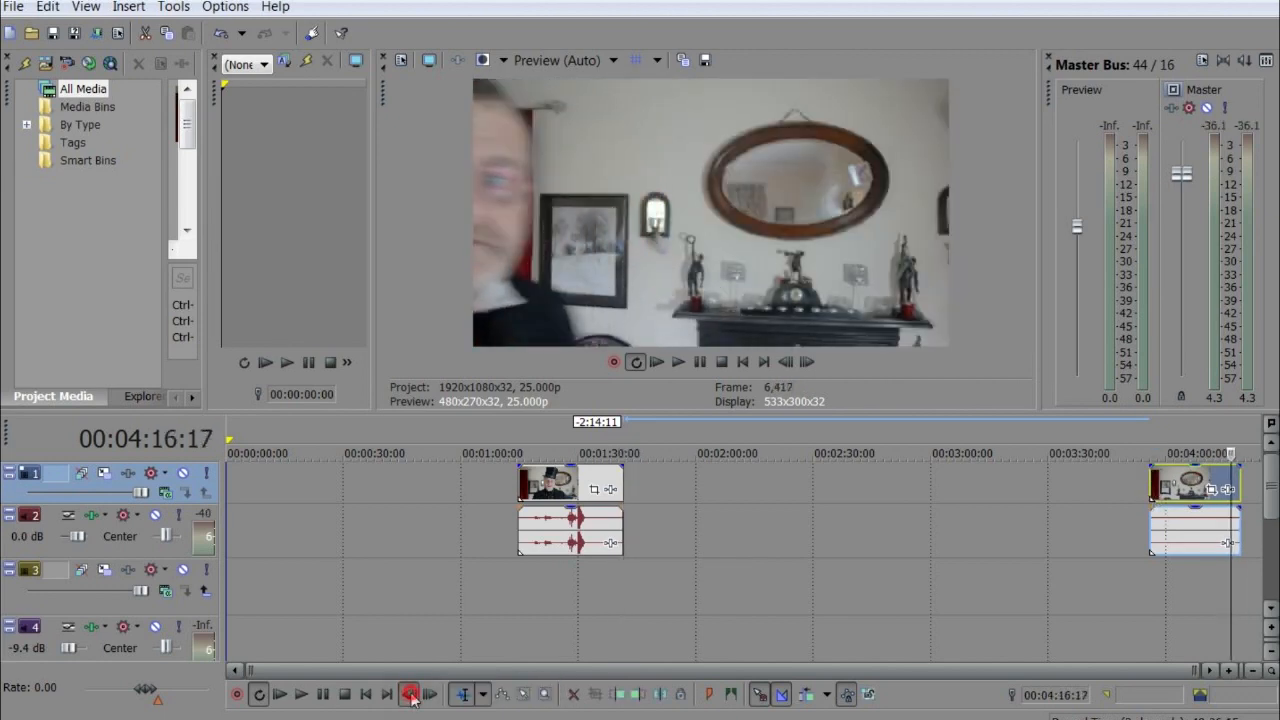
{"action": "left_click", "coordinate": [411, 696]}
{"action": "left_click", "coordinate": [411, 696]}
{"action": "left_click", "coordinate": [301, 694]}
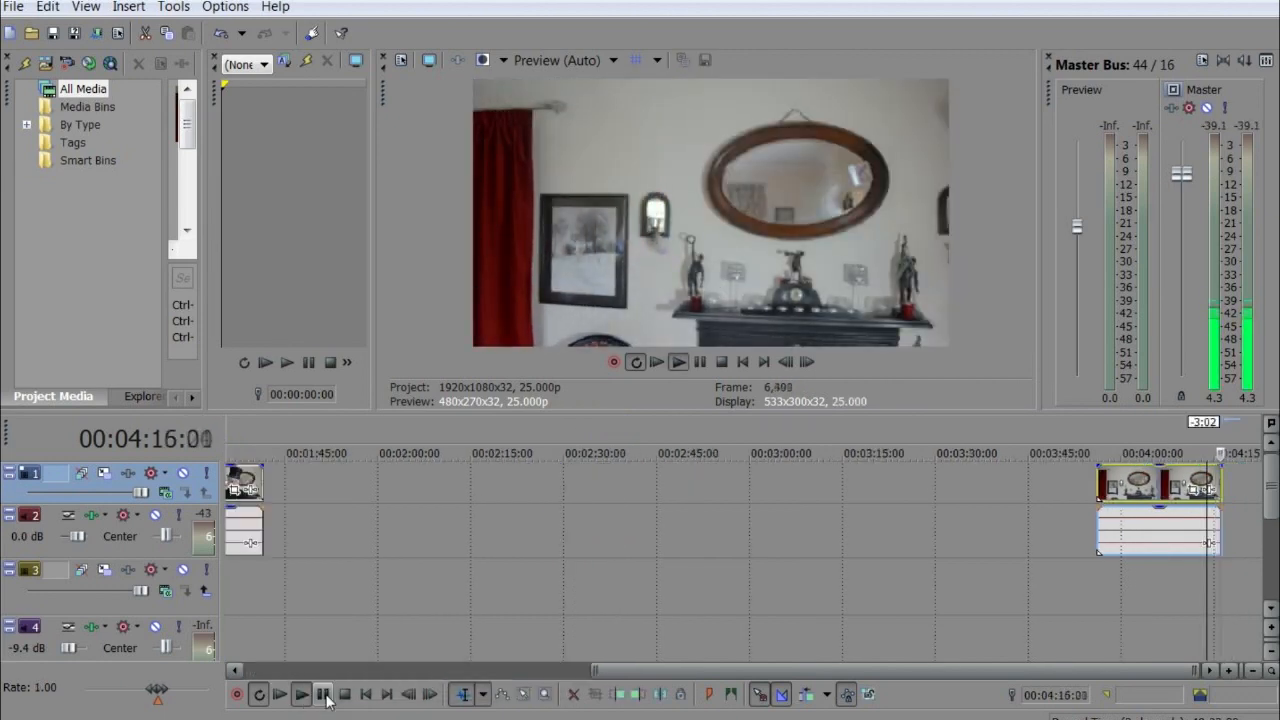
{"action": "left_click", "coordinate": [325, 695]}
Move the empty-room clip close to the first clip, around 00:02:00, and remove its audio from the group
{"action": "scroll", "coordinate": [808, 476], "scroll_direction": "down", "scroll_amount": 2}
{"action": "left_click_drag", "start_coordinate": [1178, 492], "coordinate": [710, 495]}
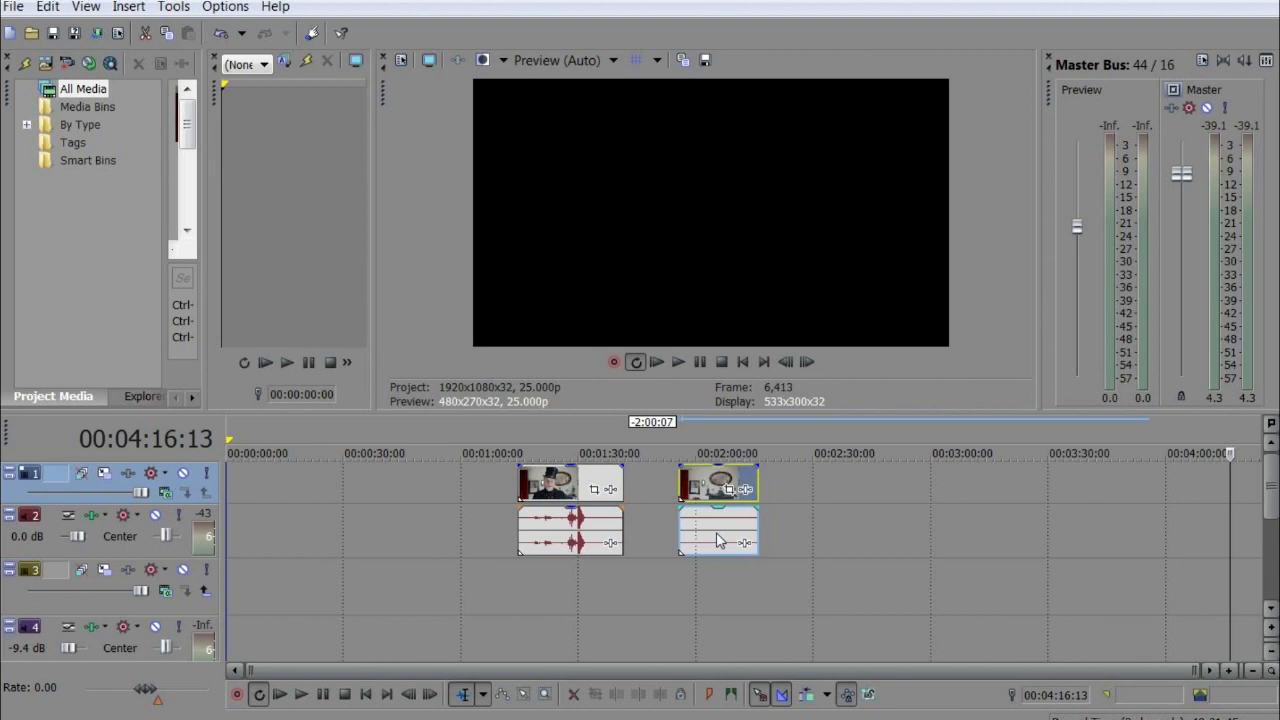
{"action": "left_click", "coordinate": [716, 535]}
{"action": "right_click", "coordinate": [717, 538]}
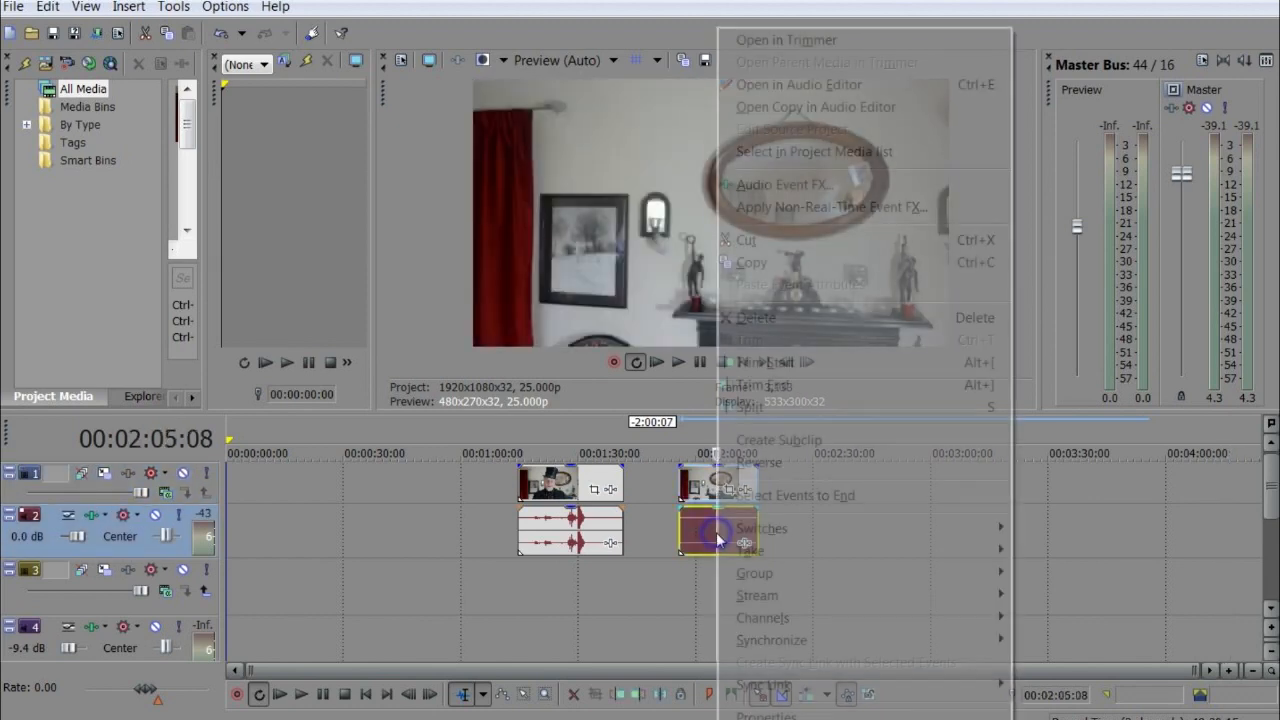
{"action": "left_click", "coordinate": [777, 578]}
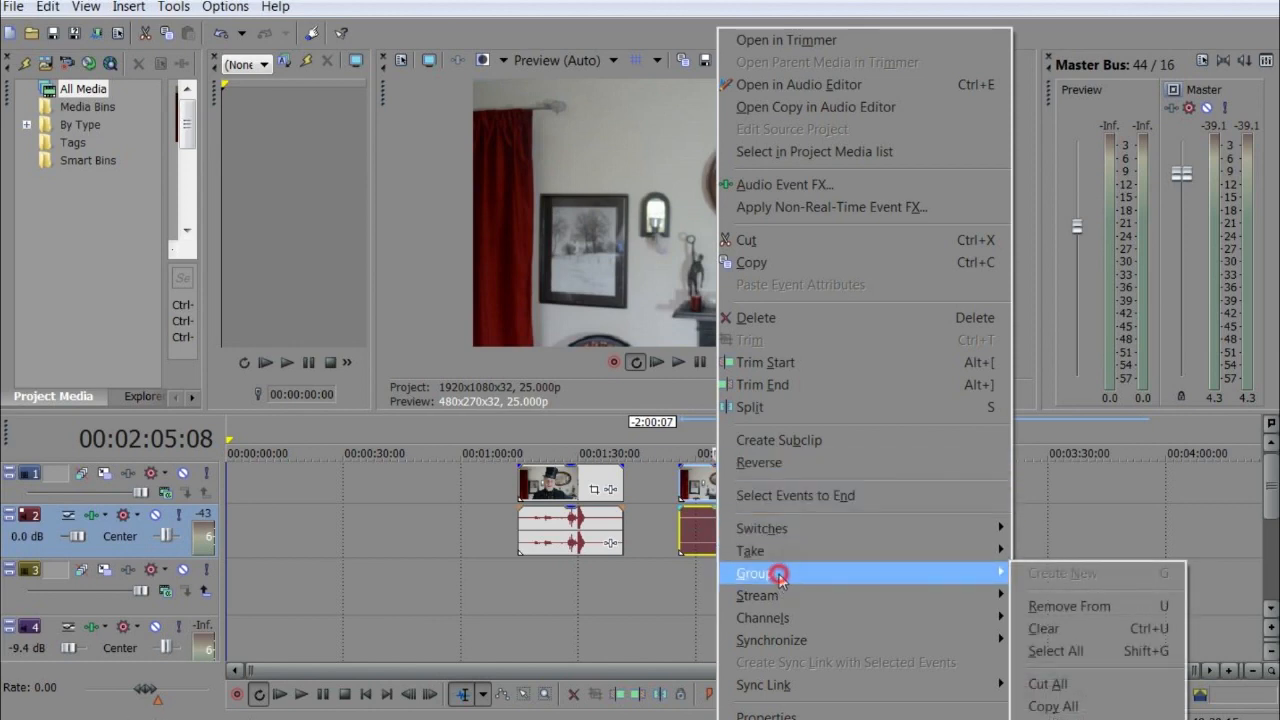
{"action": "left_click", "coordinate": [1058, 607]}
{"action": "left_click", "coordinate": [820, 526]}
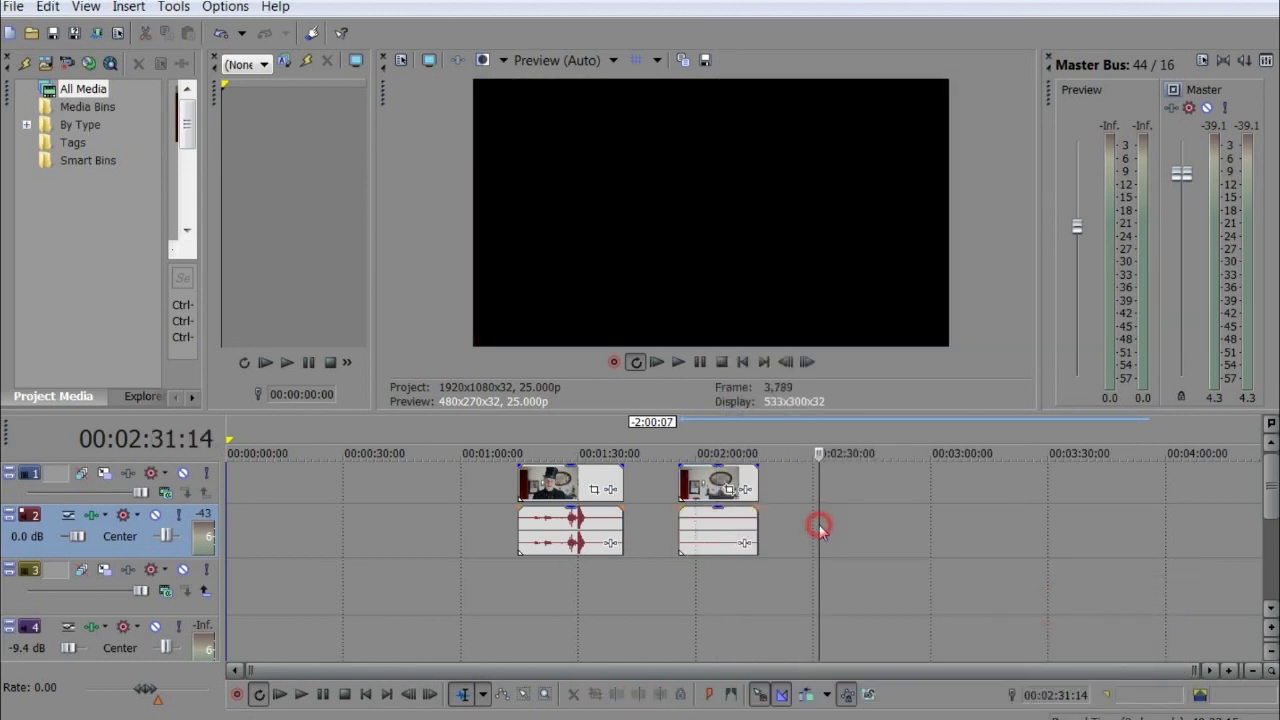
Move the ungrouped empty-room audio away from its video and delete it from track 2
{"action": "left_click", "coordinate": [727, 540]}
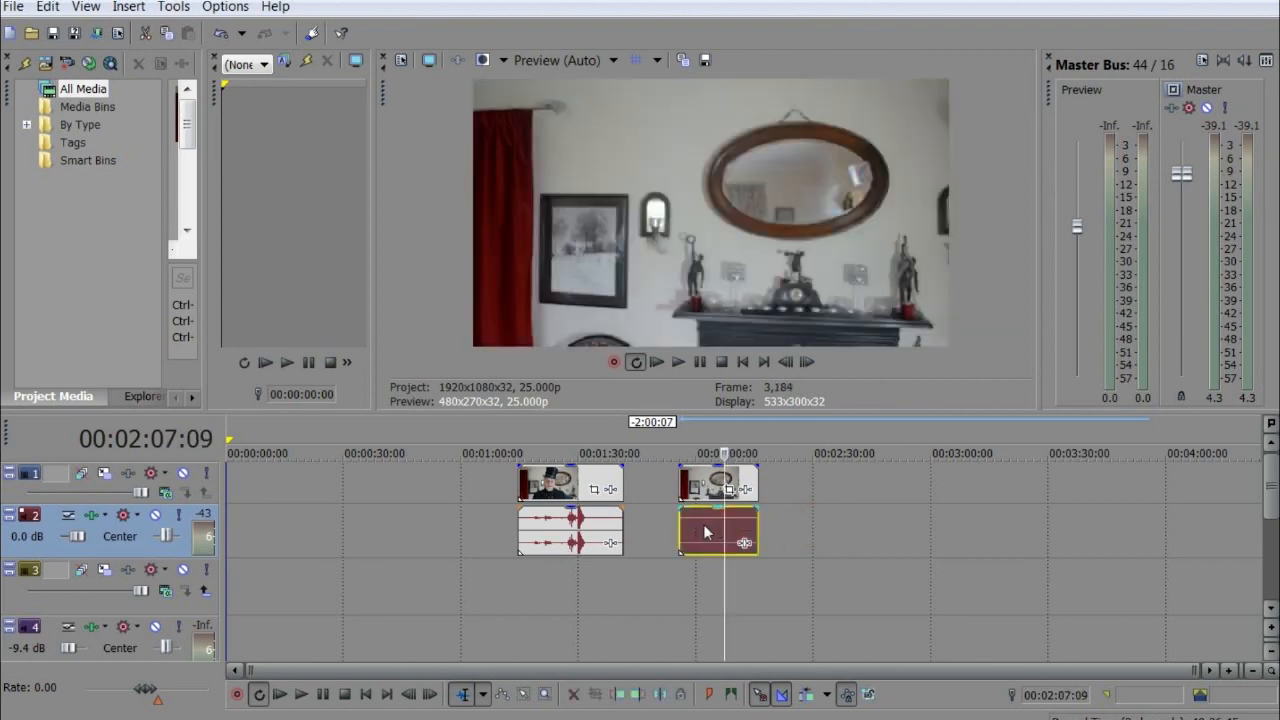
{"action": "left_click_drag", "start_coordinate": [703, 524], "coordinate": [799, 527]}
{"action": "right_click", "coordinate": [799, 527]}
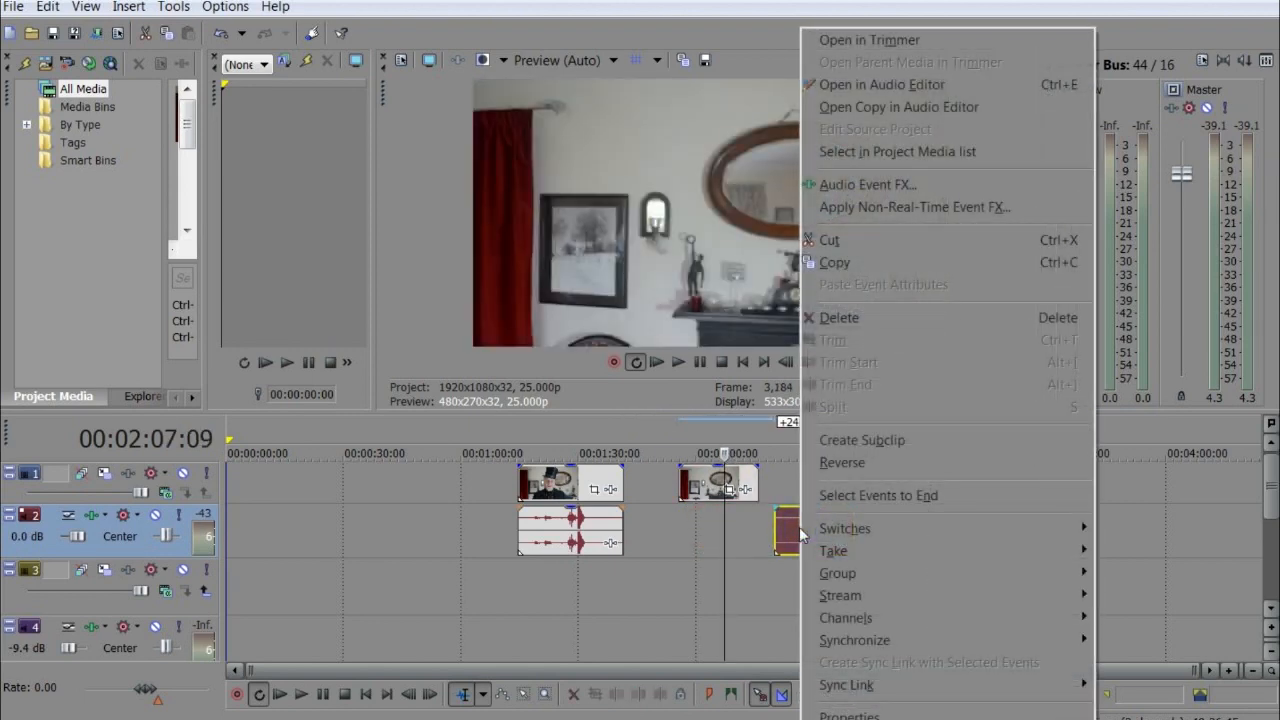
{"action": "left_click", "coordinate": [855, 318]}
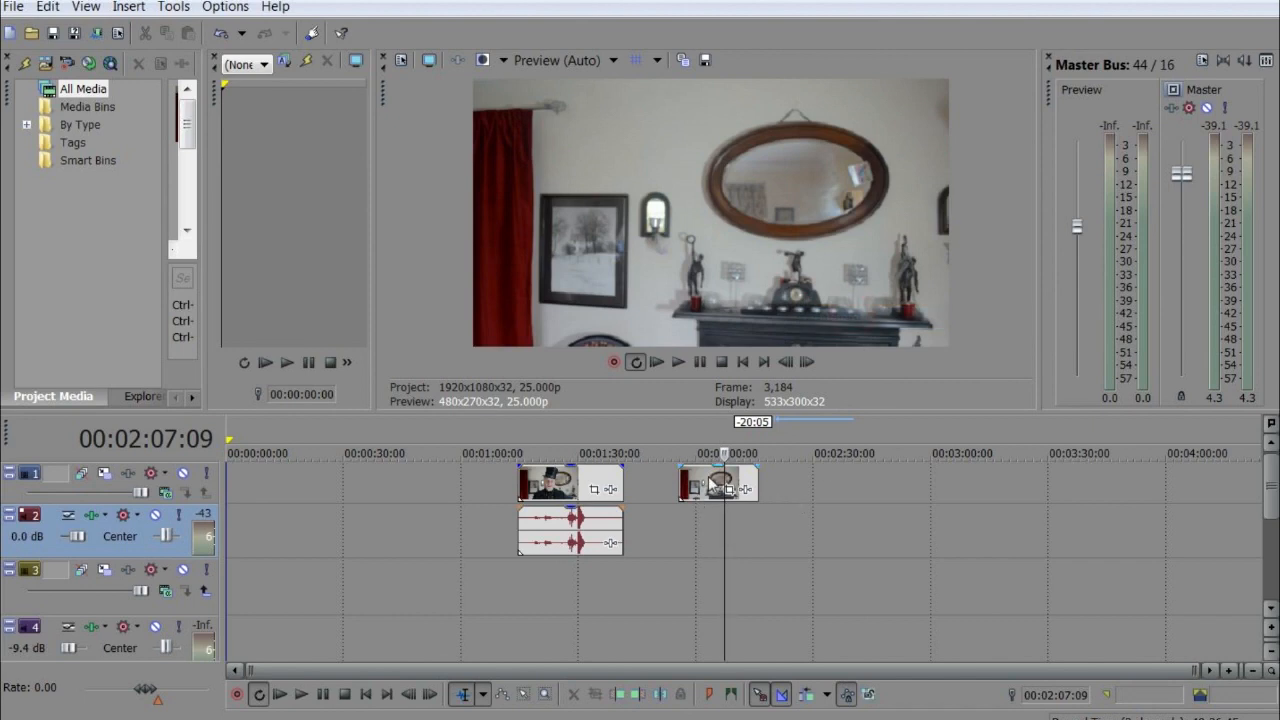
Place the empty-room video on track 3 aligned with the first clip's start and extend its end beyond that clip
{"action": "left_click_drag", "start_coordinate": [708, 484], "coordinate": [549, 597]}
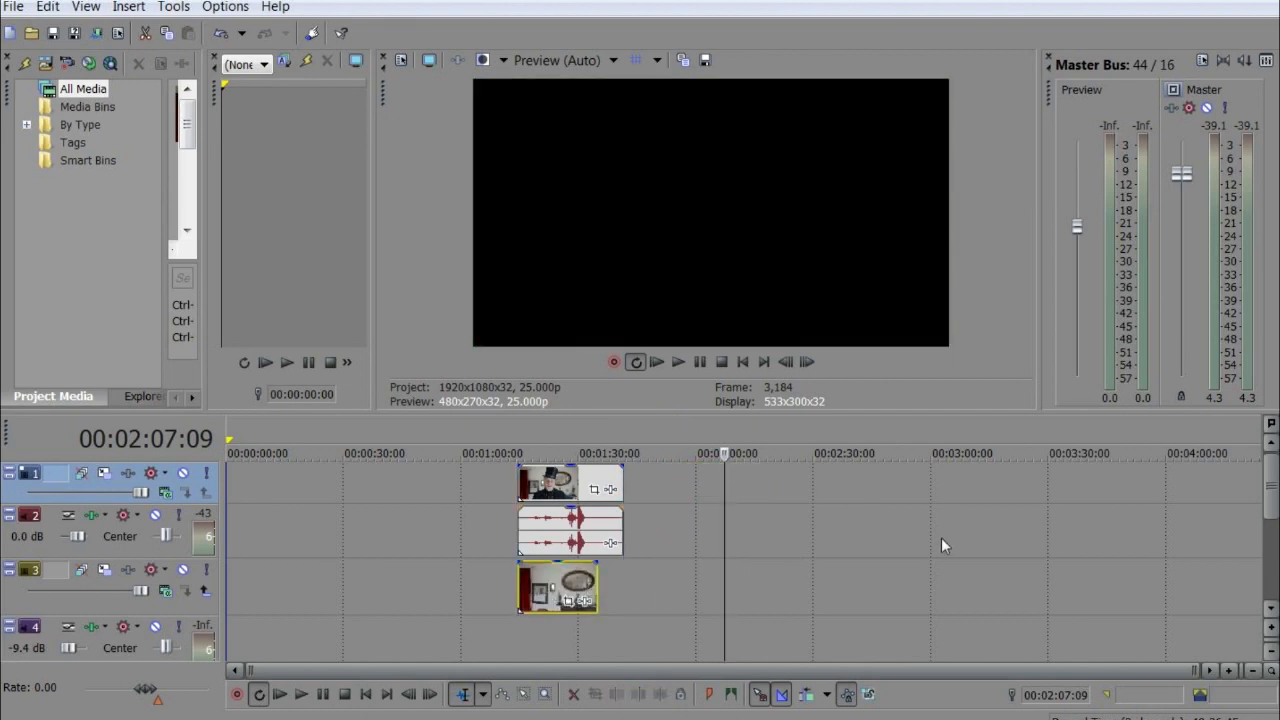
{"action": "left_click", "coordinate": [567, 585]}
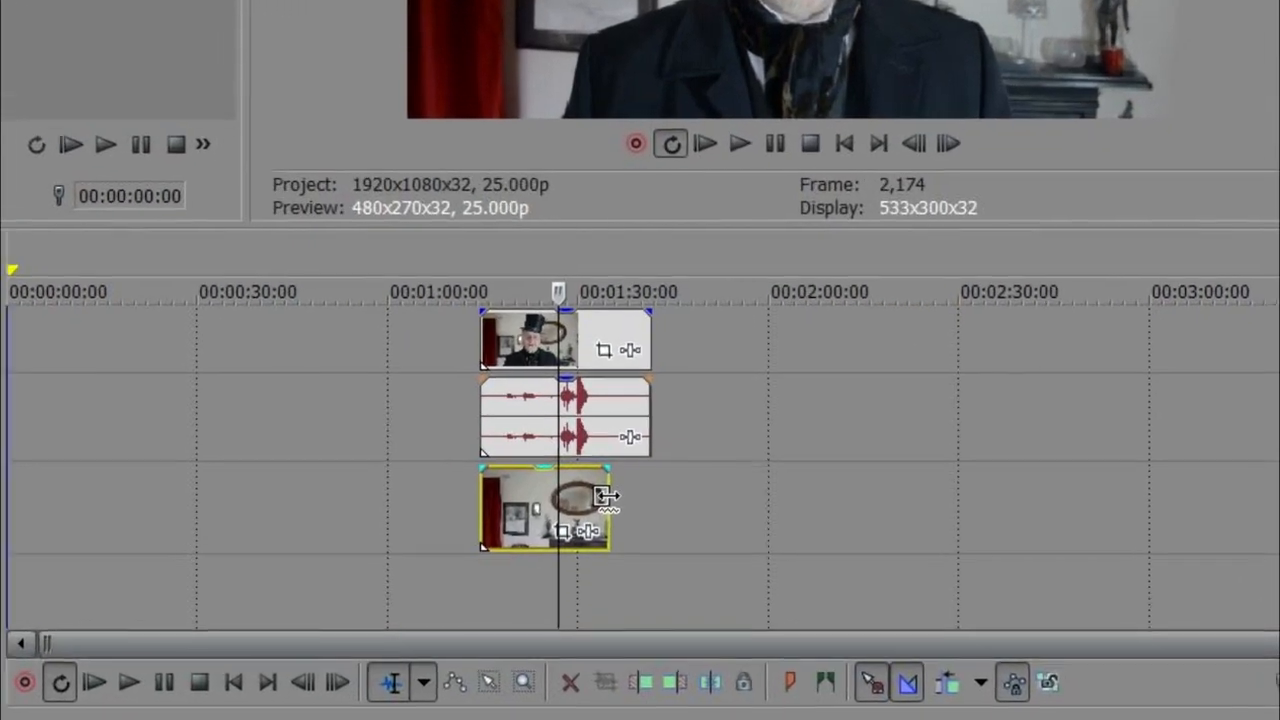
{"action": "left_click_drag", "start_coordinate": [606, 492], "coordinate": [718, 487]}
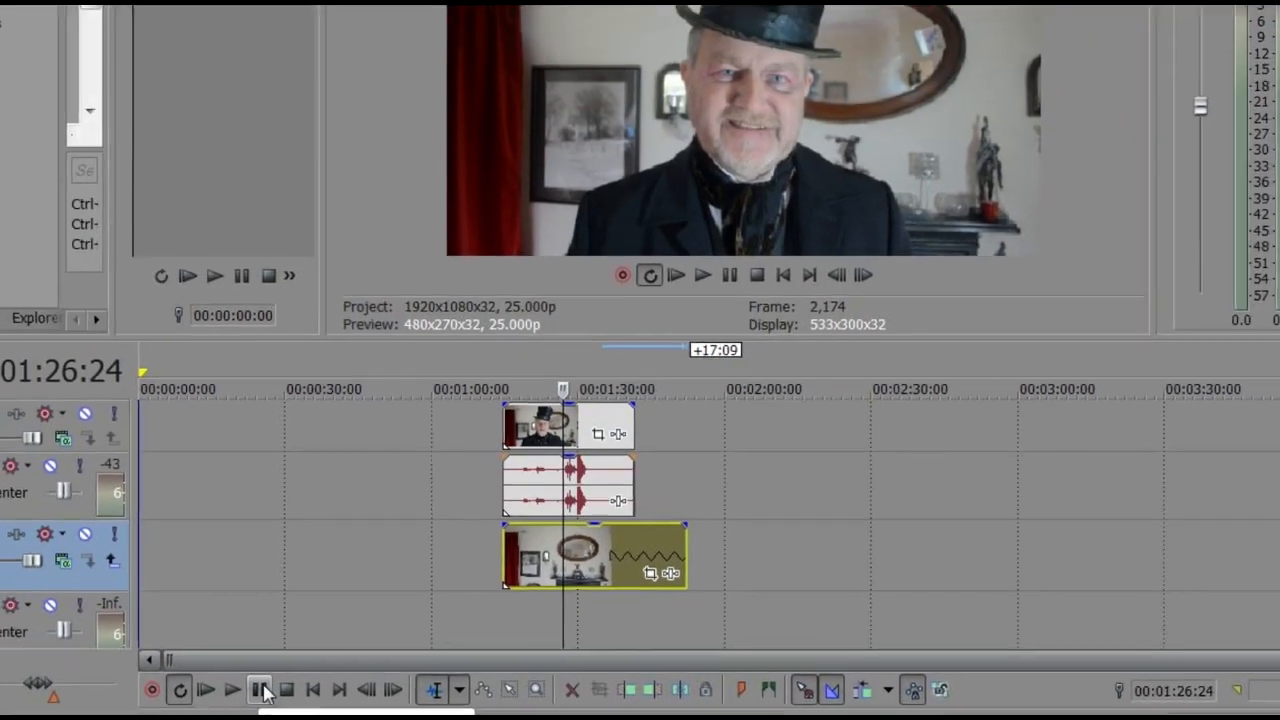
Play back the stacked clips and shift the empty-room clip about 5 seconds earlier so it starts before the clip of the man
{"action": "left_click", "coordinate": [160, 680]}
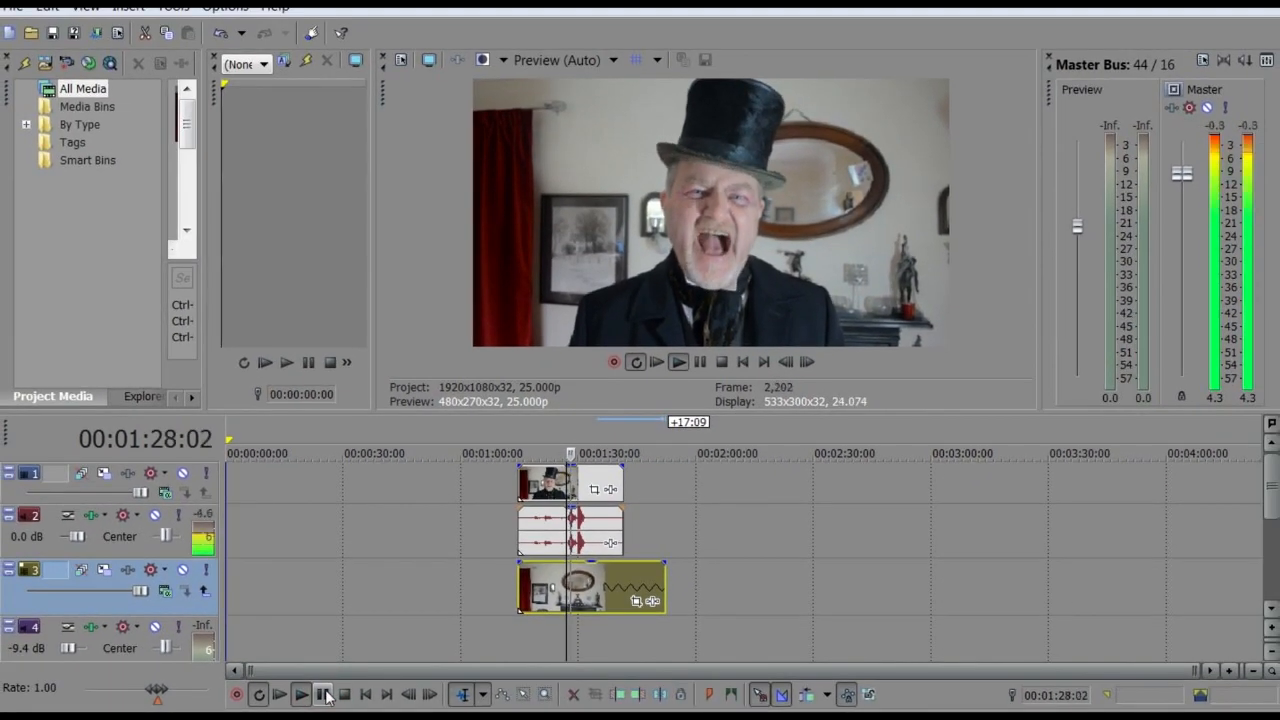
{"action": "left_click", "coordinate": [325, 697]}
{"action": "left_click_drag", "start_coordinate": [555, 597], "coordinate": [534, 598]}
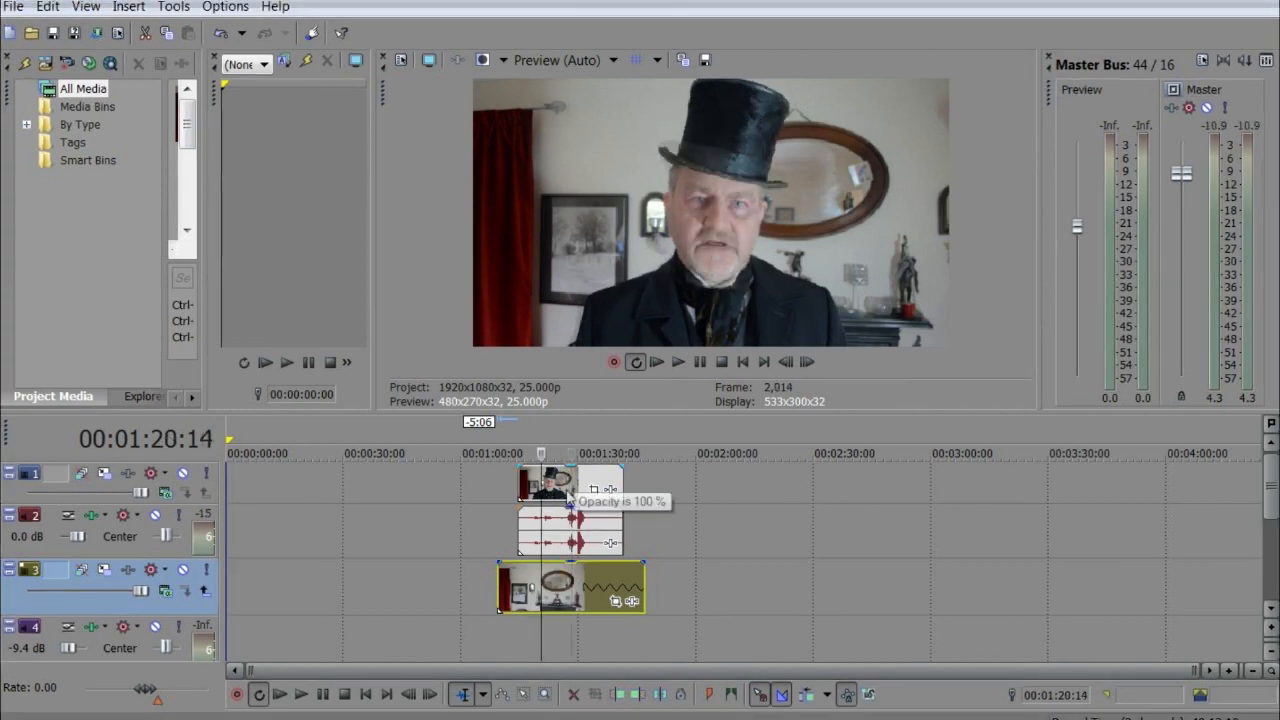
Lower the opacity of the man's clip on track 1 to make him semi-transparent over the empty room
{"action": "scroll", "coordinate": [565, 492], "scroll_direction": "up", "scroll_amount": 2}
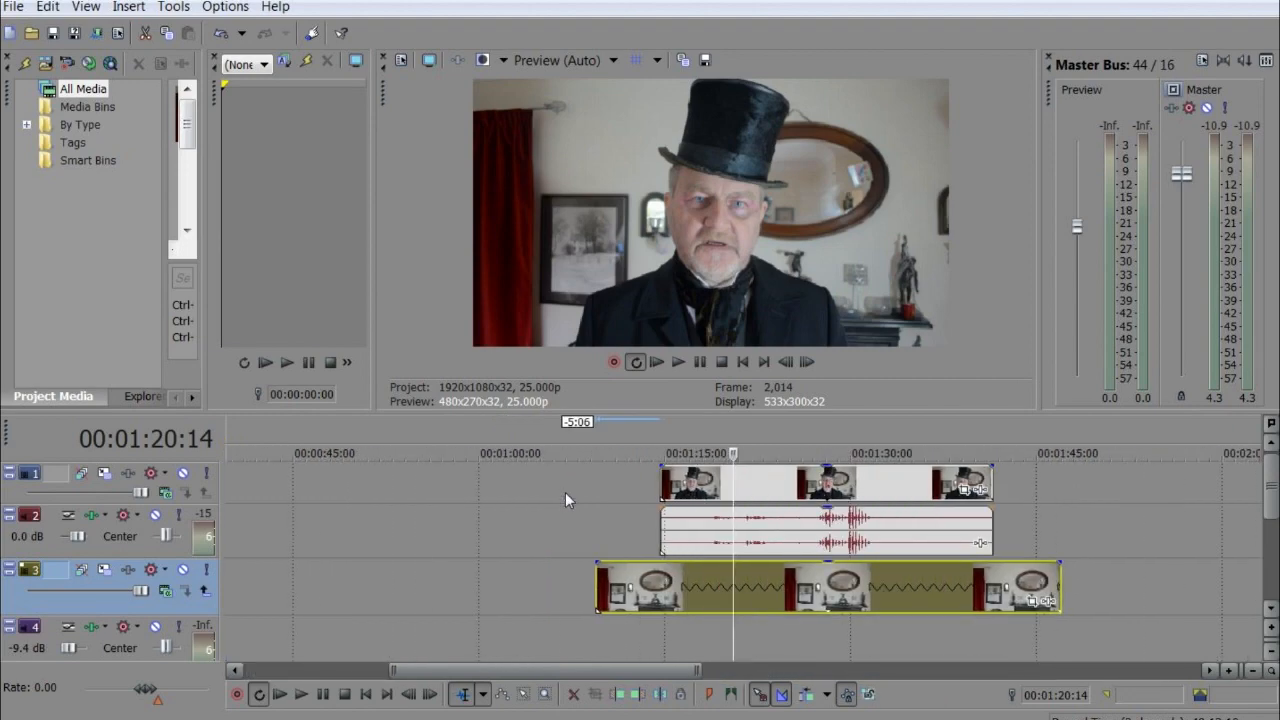
{"action": "scroll", "coordinate": [565, 492], "scroll_direction": "up", "scroll_amount": 1}
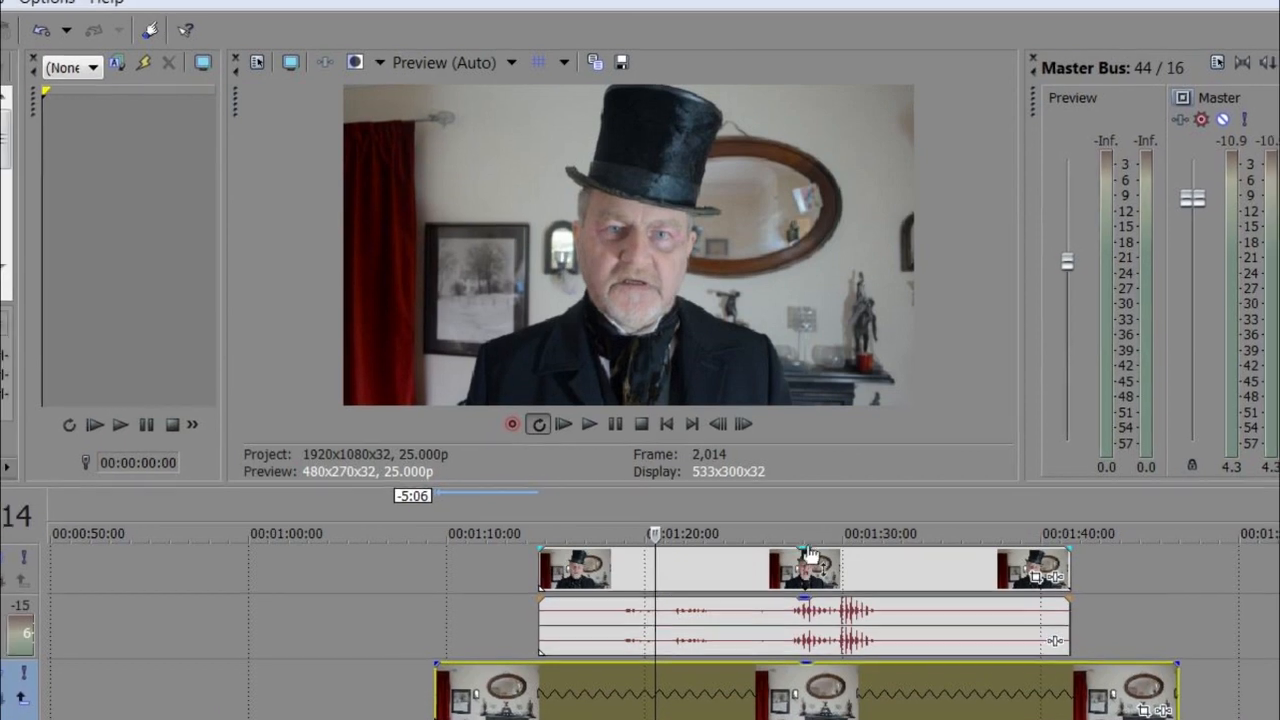
{"action": "left_click_drag", "start_coordinate": [816, 362], "coordinate": [803, 385]}
{"action": "left_click_drag", "start_coordinate": [808, 578], "coordinate": [810, 585]}
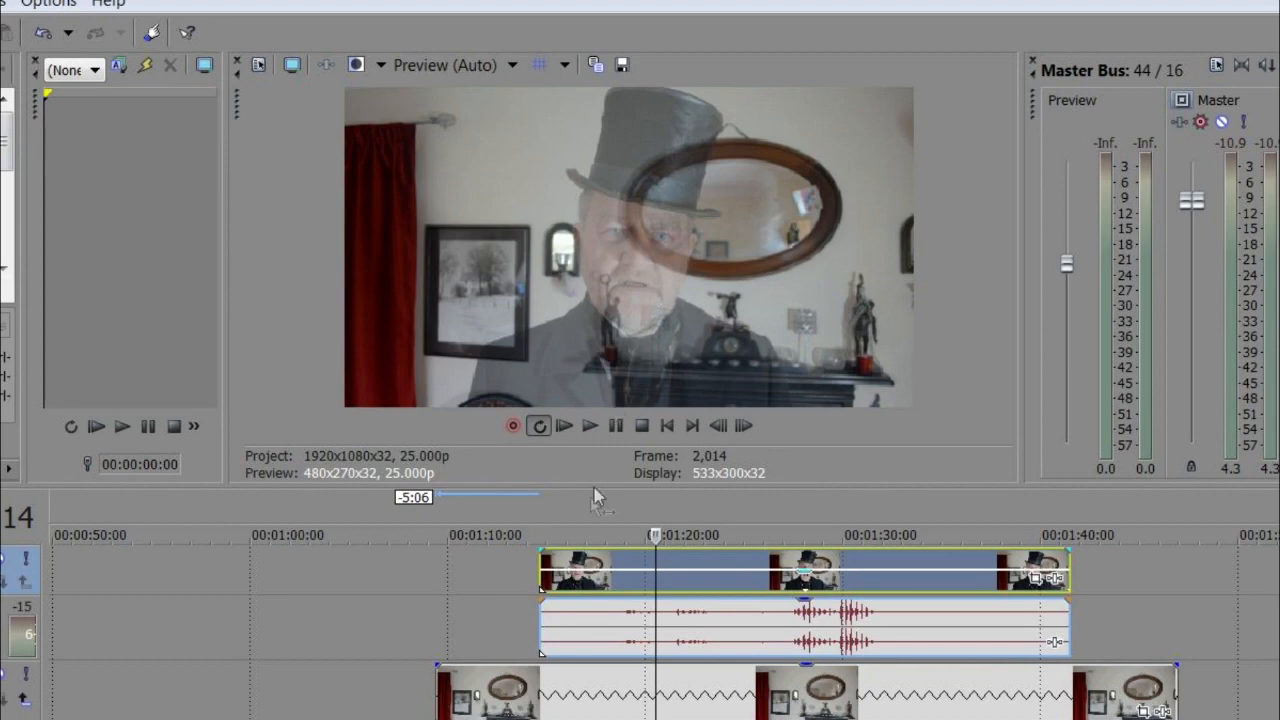
Play the timeline from 00:01:13:21, just before the semi-transparent clip starts, to check how the ghost appears
{"action": "left_click", "coordinate": [540, 515]}
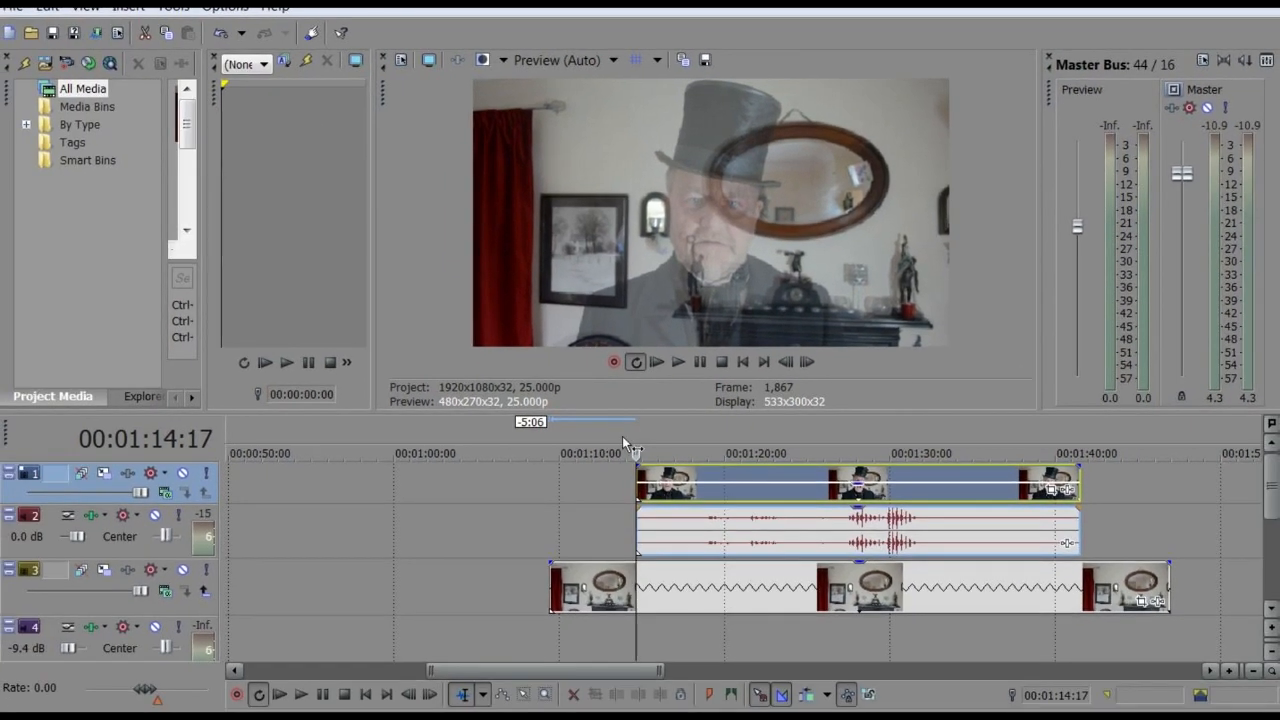
{"action": "left_click", "coordinate": [622, 448]}
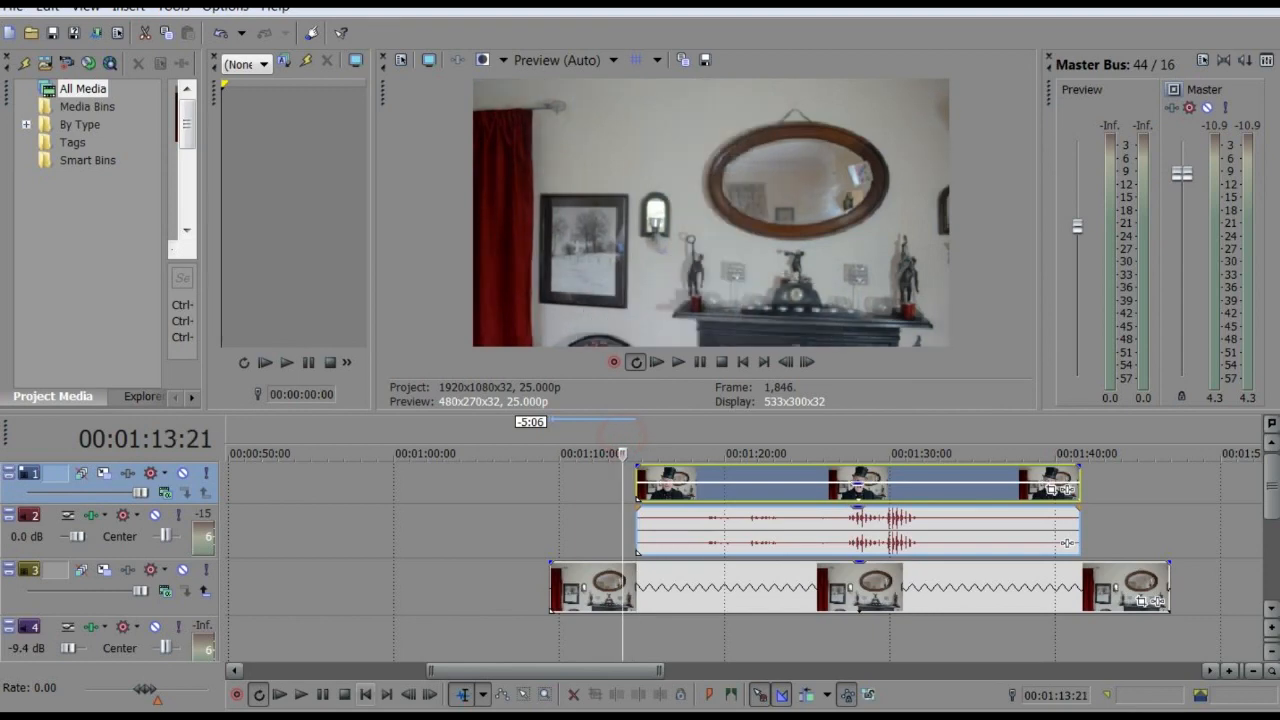
{"action": "left_click", "coordinate": [300, 694]}
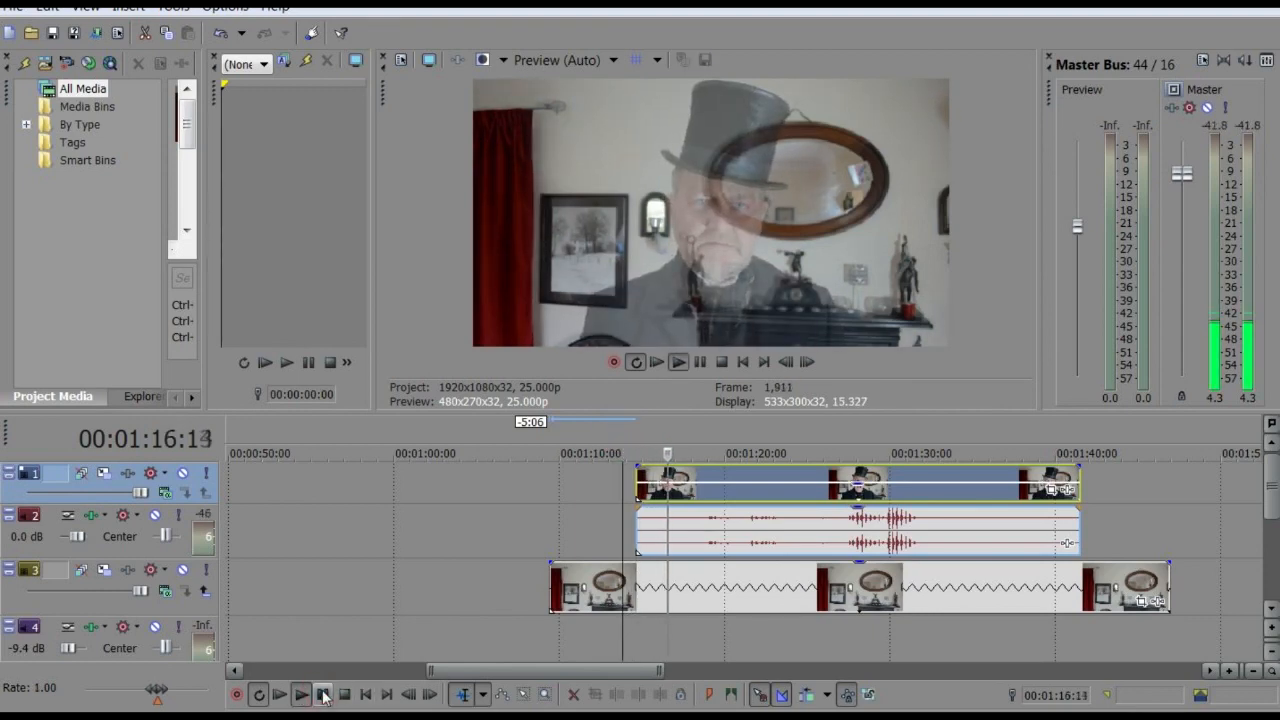
{"action": "left_click", "coordinate": [322, 695]}
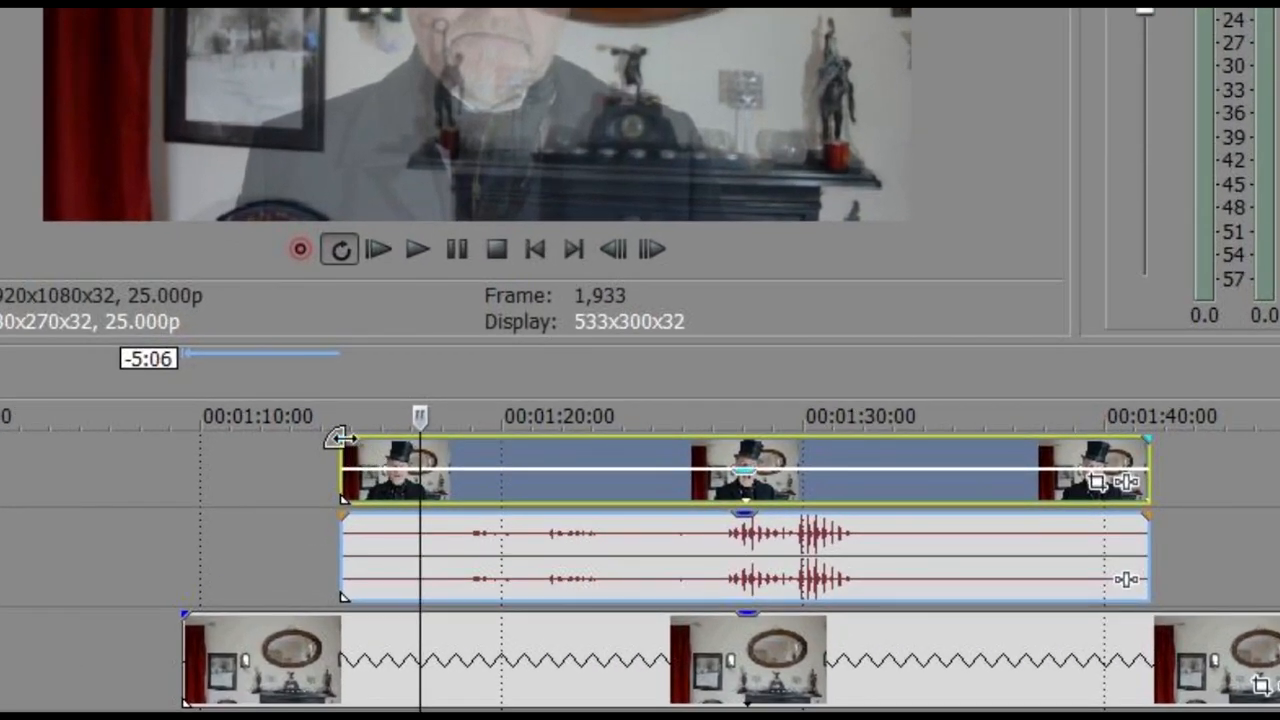
Add a fade-in of about 3 seconds to the ghost clip on track 1 and play it back from the clip's start
{"action": "left_click_drag", "start_coordinate": [341, 438], "coordinate": [432, 440]}
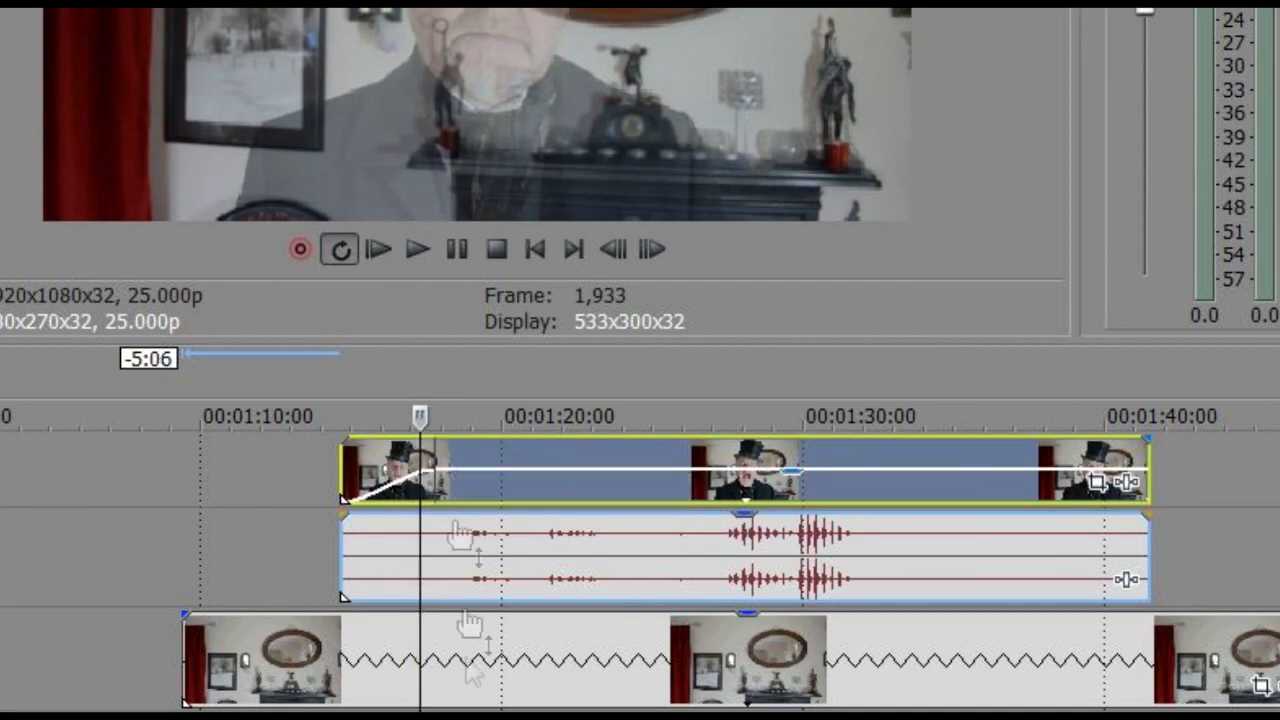
{"action": "left_click", "coordinate": [343, 384]}
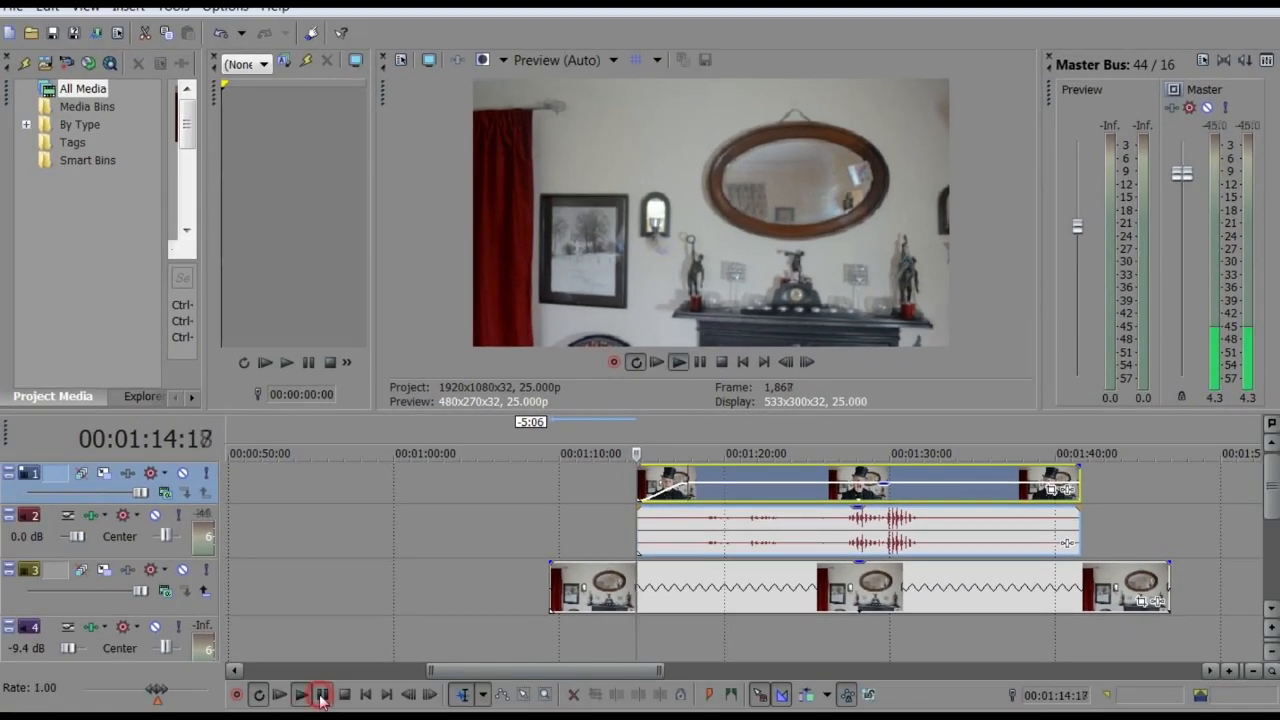
{"action": "left_click", "coordinate": [301, 694]}
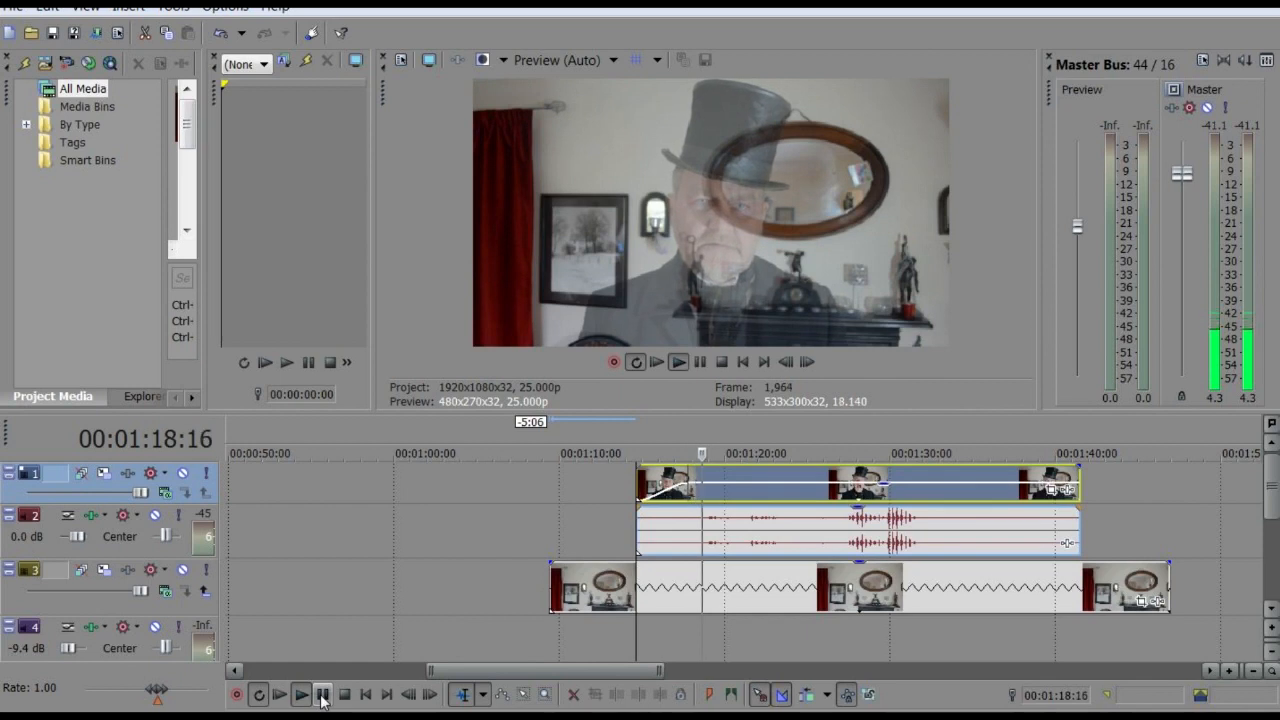
{"action": "left_click", "coordinate": [322, 697]}
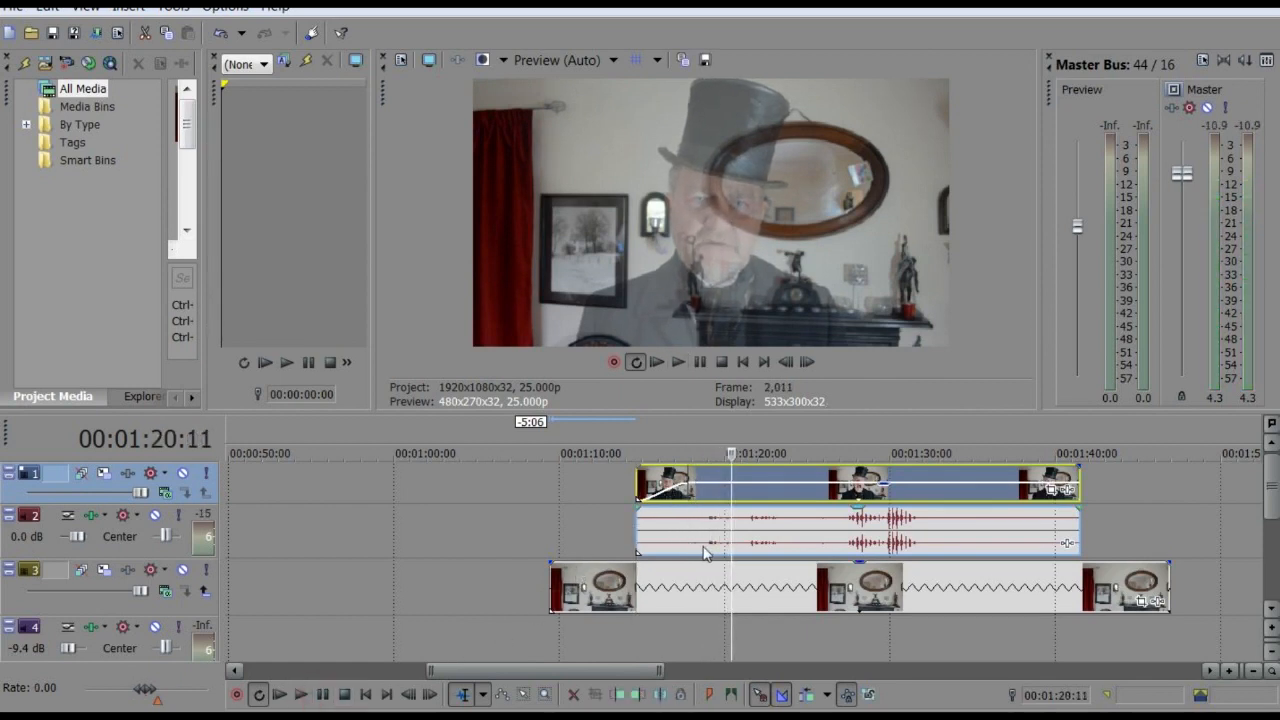
Add a fade-out of about 3 seconds to the ghost clip and trim about 1 second off its start and 5 seconds off its end
{"action": "left_click_drag", "start_coordinate": [637, 487], "coordinate": [658, 487]}
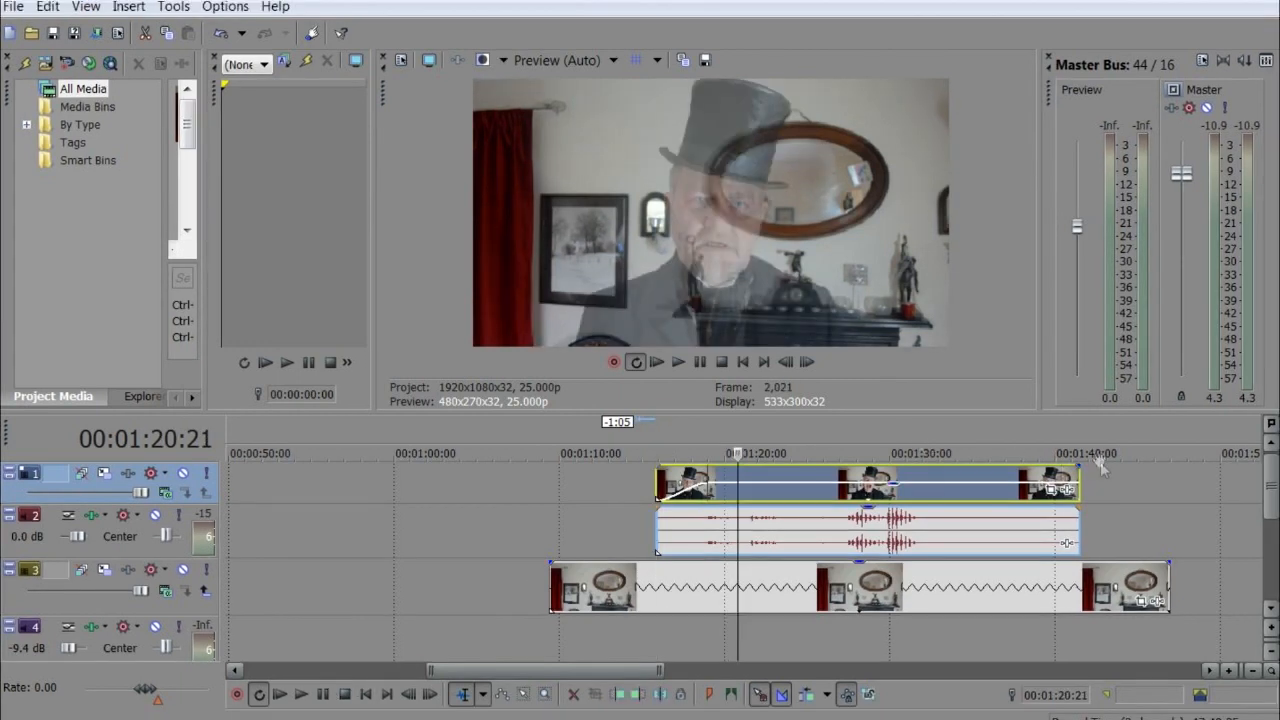
{"action": "left_click_drag", "start_coordinate": [1078, 466], "coordinate": [1026, 478]}
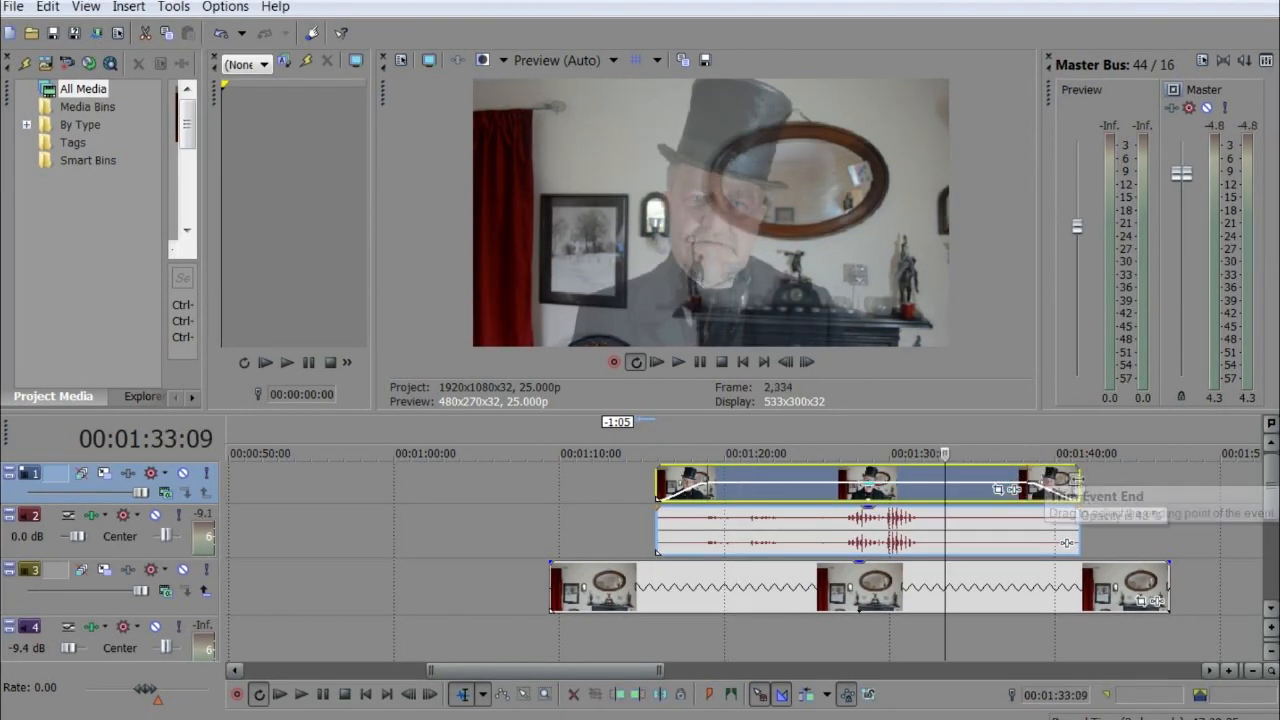
{"action": "left_click_drag", "start_coordinate": [1078, 477], "coordinate": [997, 477]}
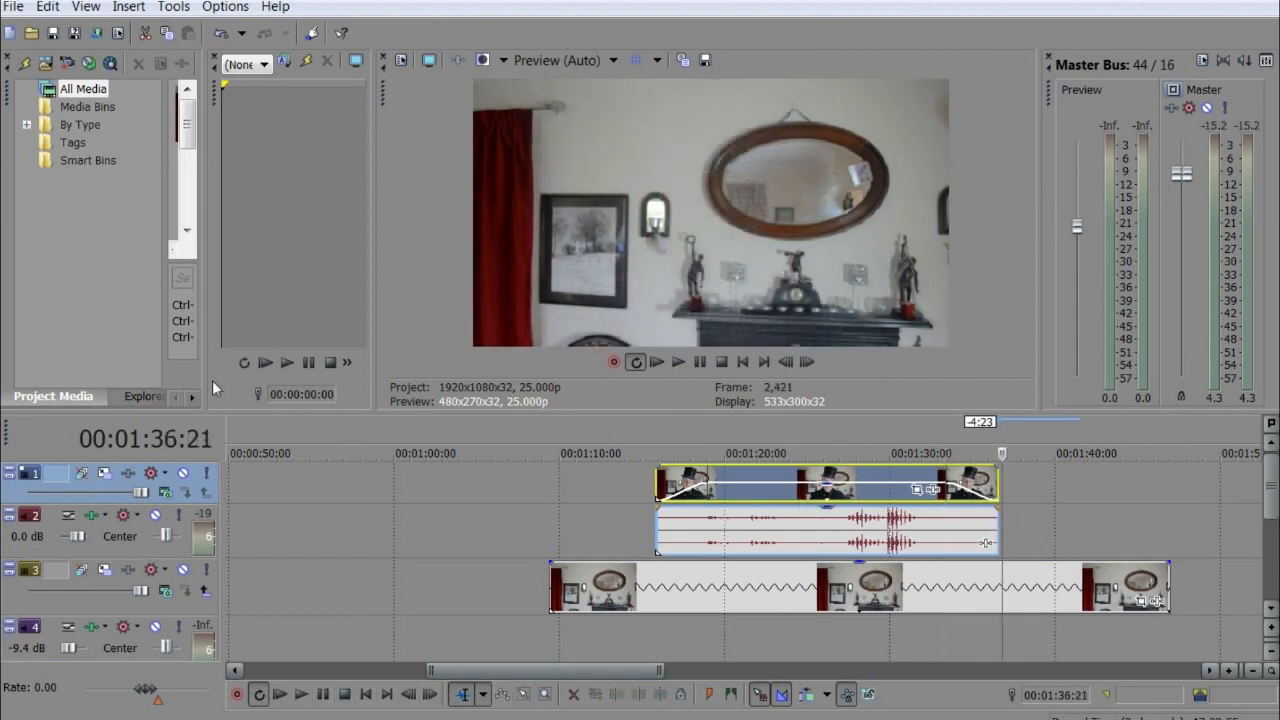
Apply the Gradient Wipe transition's Soft Noise preset to the fade-in at the start of the ghost clip on track 1
{"action": "left_click_drag", "start_coordinate": [206, 380], "coordinate": [320, 380]}
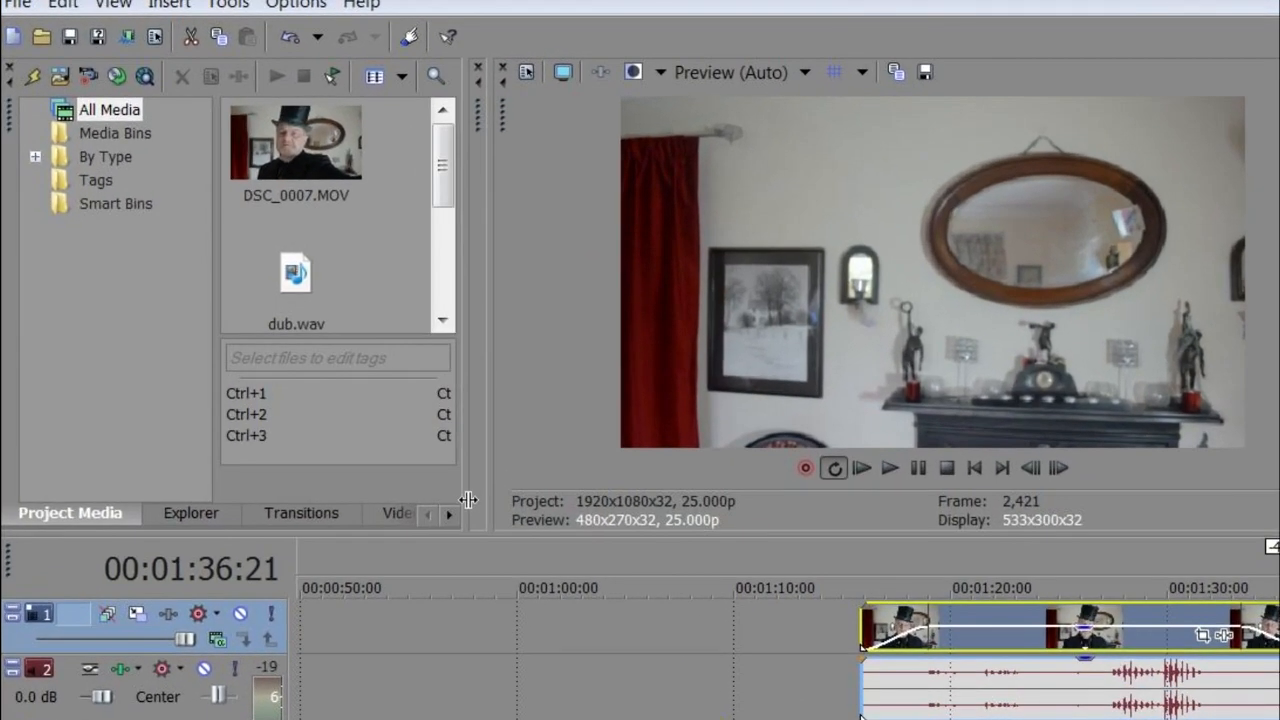
{"action": "left_click", "coordinate": [245, 397]}
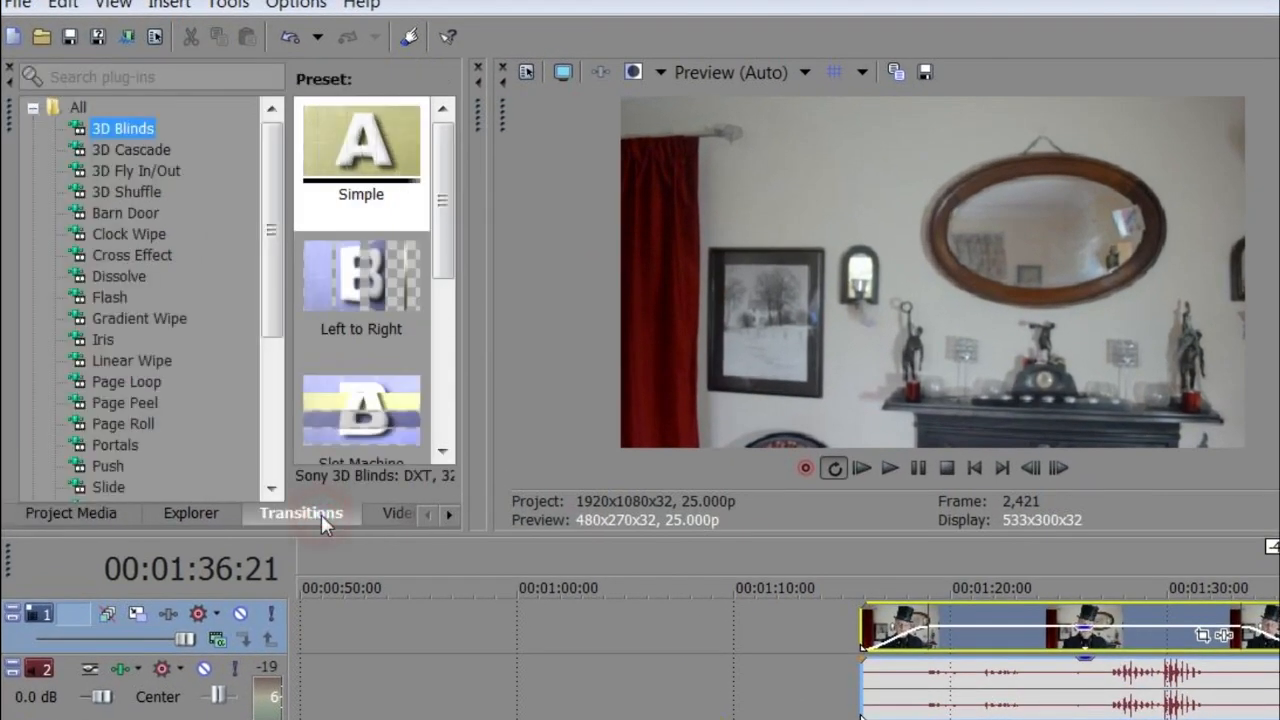
{"action": "scroll", "coordinate": [198, 310], "scroll_direction": "down", "scroll_amount": 2}
{"action": "scroll", "coordinate": [198, 310], "scroll_direction": "up", "scroll_amount": 1}
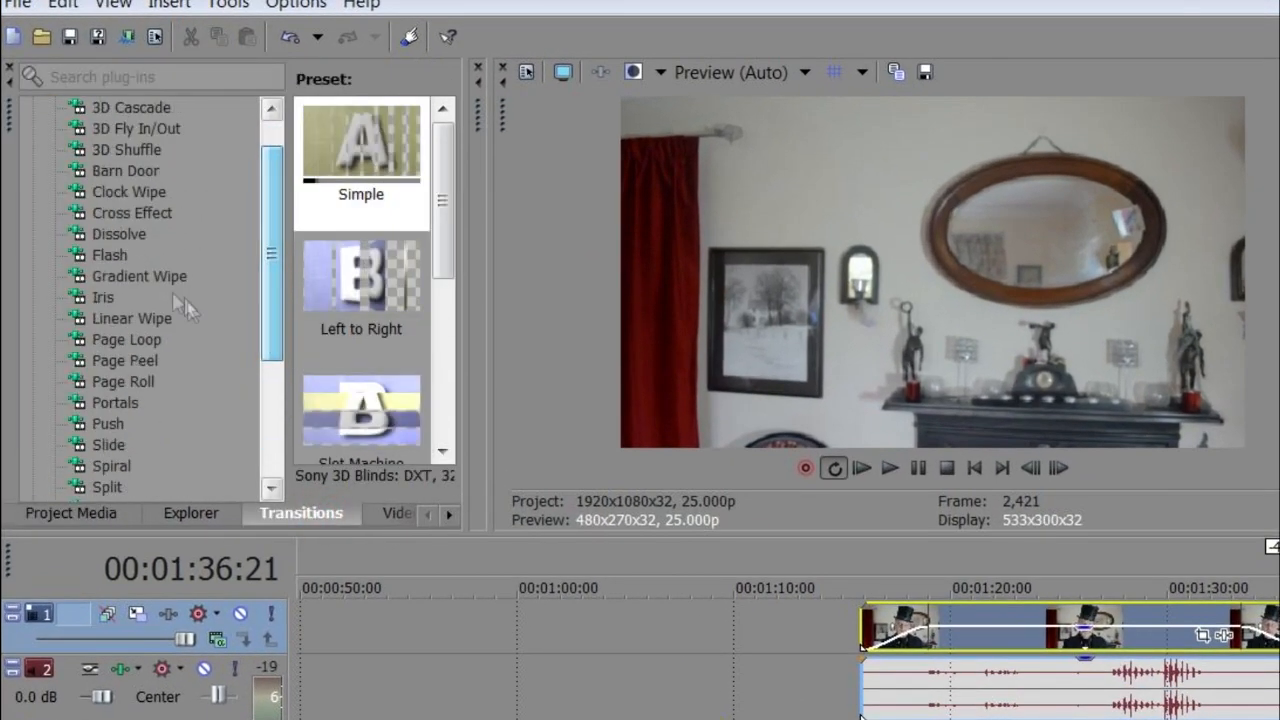
{"action": "left_click", "coordinate": [139, 276]}
{"action": "left_click", "coordinate": [442, 452]}
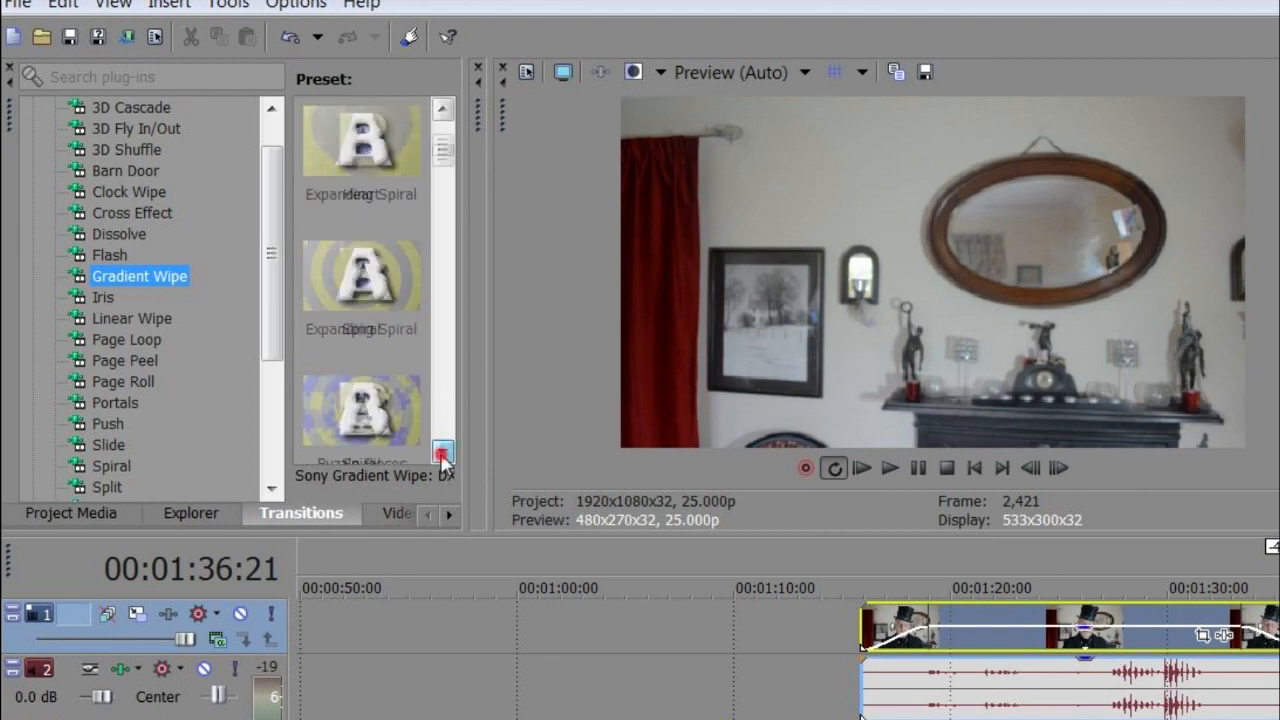
{"action": "left_click", "coordinate": [442, 453]}
{"action": "left_click", "coordinate": [442, 453]}
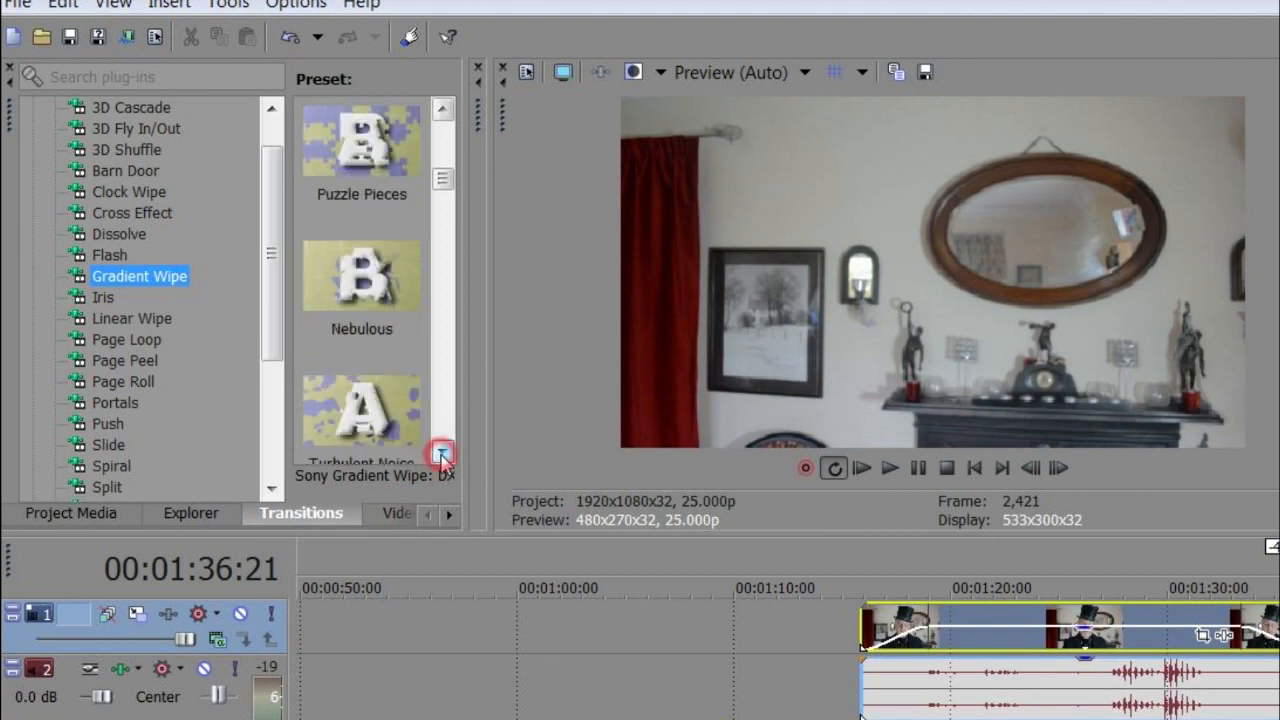
{"action": "left_click", "coordinate": [442, 453]}
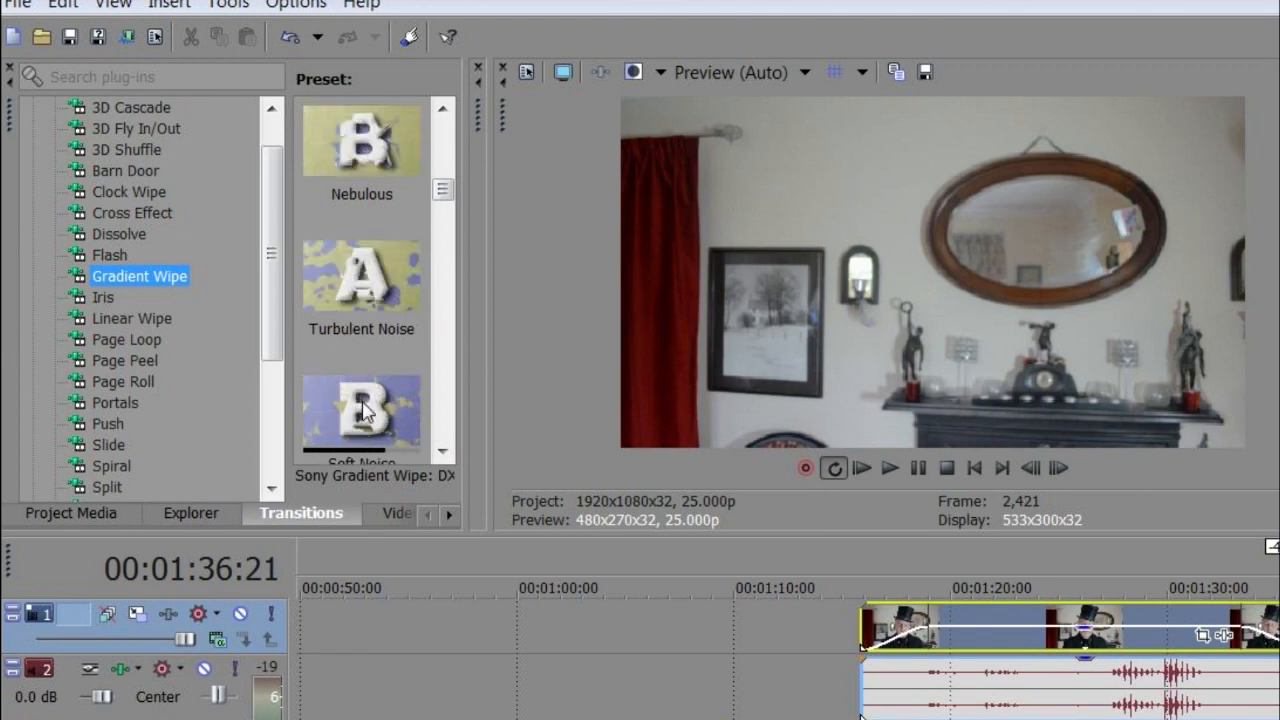
{"action": "left_click_drag", "start_coordinate": [355, 415], "coordinate": [888, 631]}
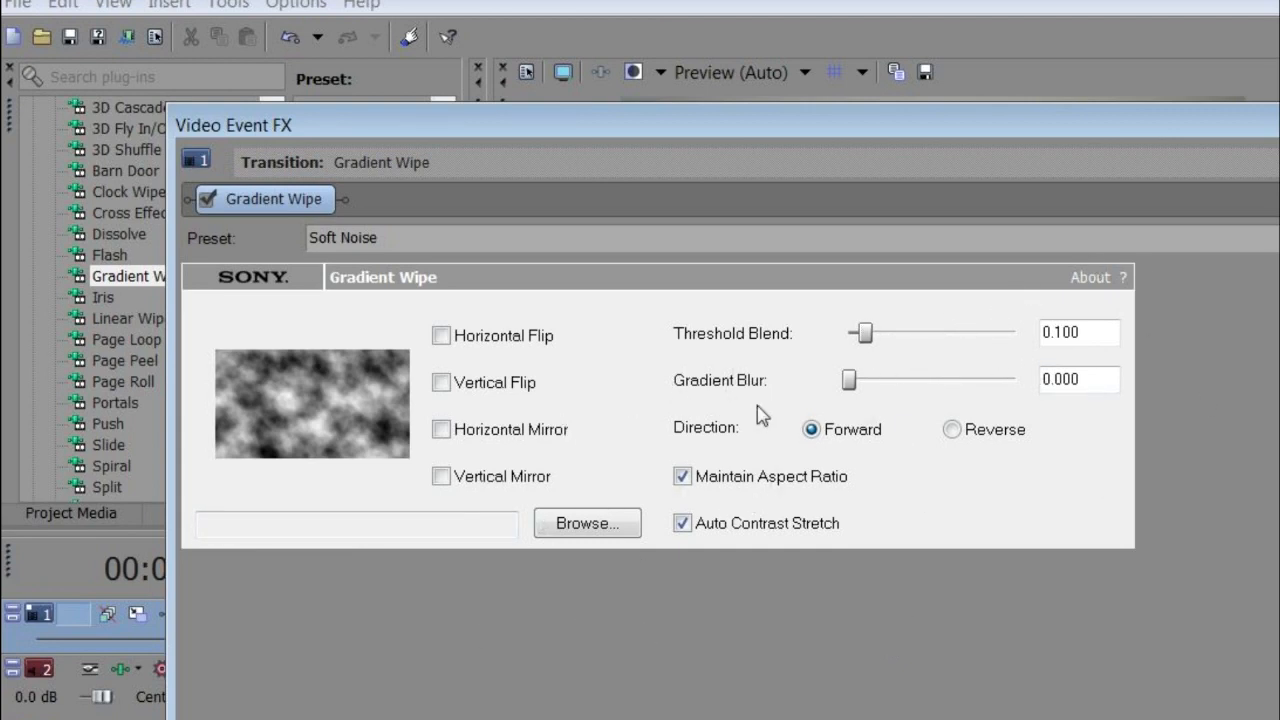
Set the Gradient Wipe's Threshold Blend and Gradient Blur to 0.5 with Reverse direction, and play back the ghost clip's start
{"action": "left_click_drag", "start_coordinate": [865, 334], "coordinate": [861, 337]}
{"action": "double_click", "coordinate": [1085, 332]}
{"action": "key", "text": "BackSpace"}
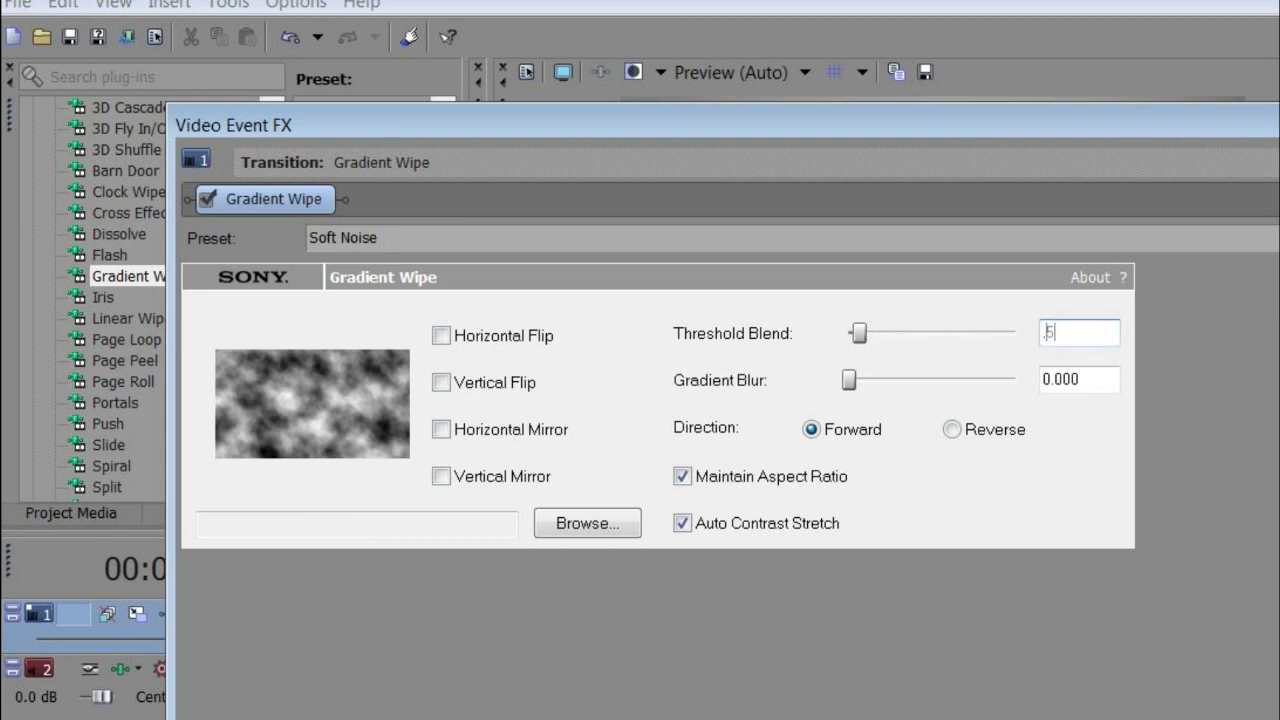
{"action": "type", "text": ".5"}
{"action": "left_click", "coordinate": [1085, 380]}
{"action": "double_click", "coordinate": [1085, 380]}
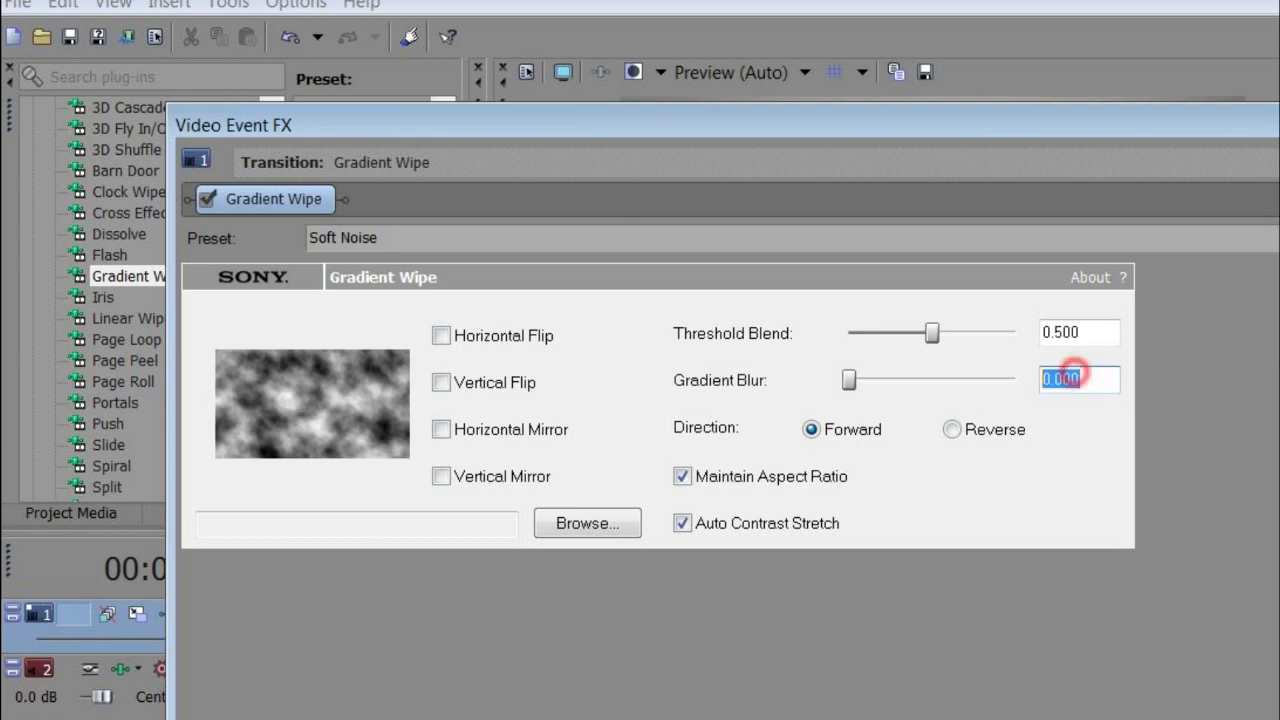
{"action": "type", "text": ".5"}
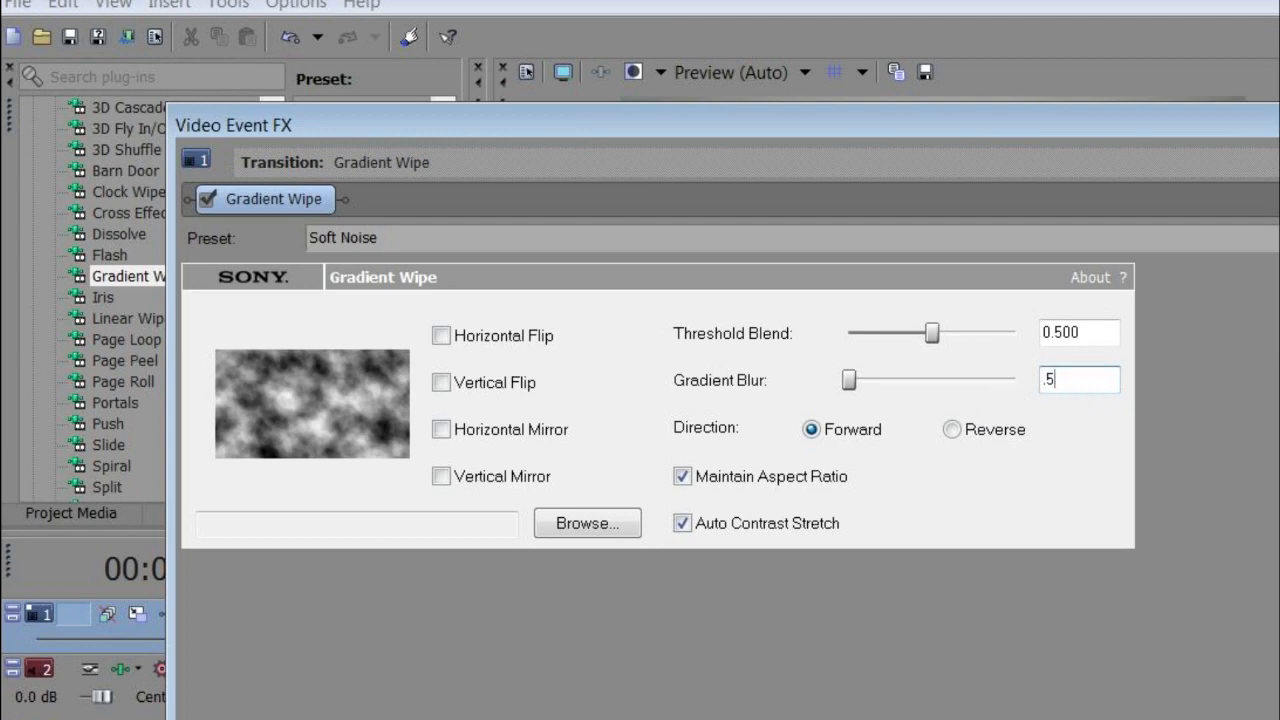
{"action": "left_click", "coordinate": [954, 430]}
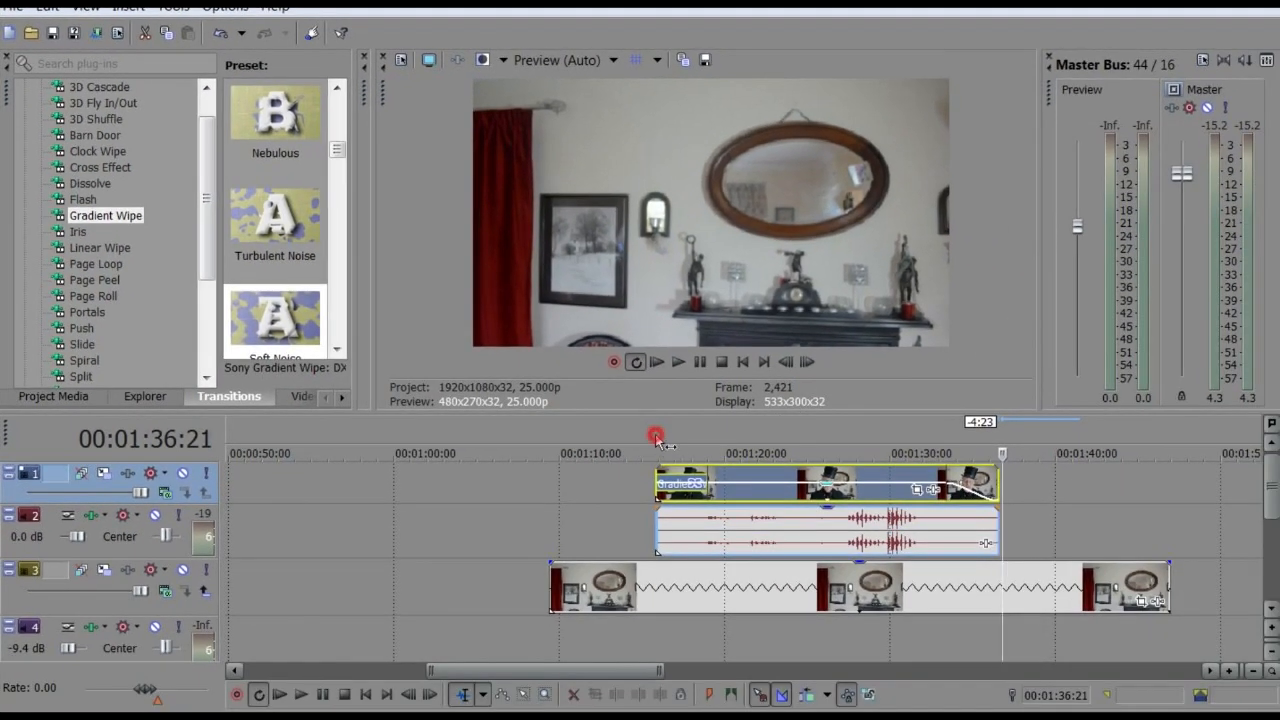
{"action": "left_click", "coordinate": [322, 700]}
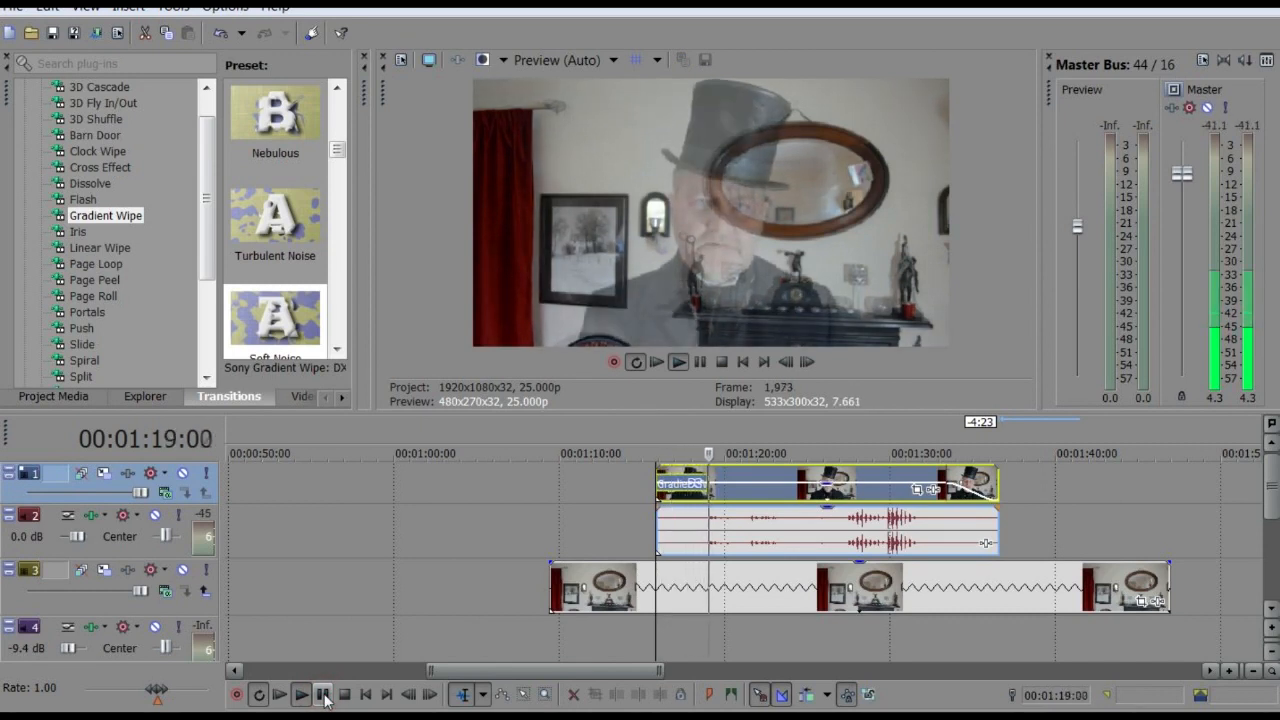
{"action": "left_click", "coordinate": [322, 694]}
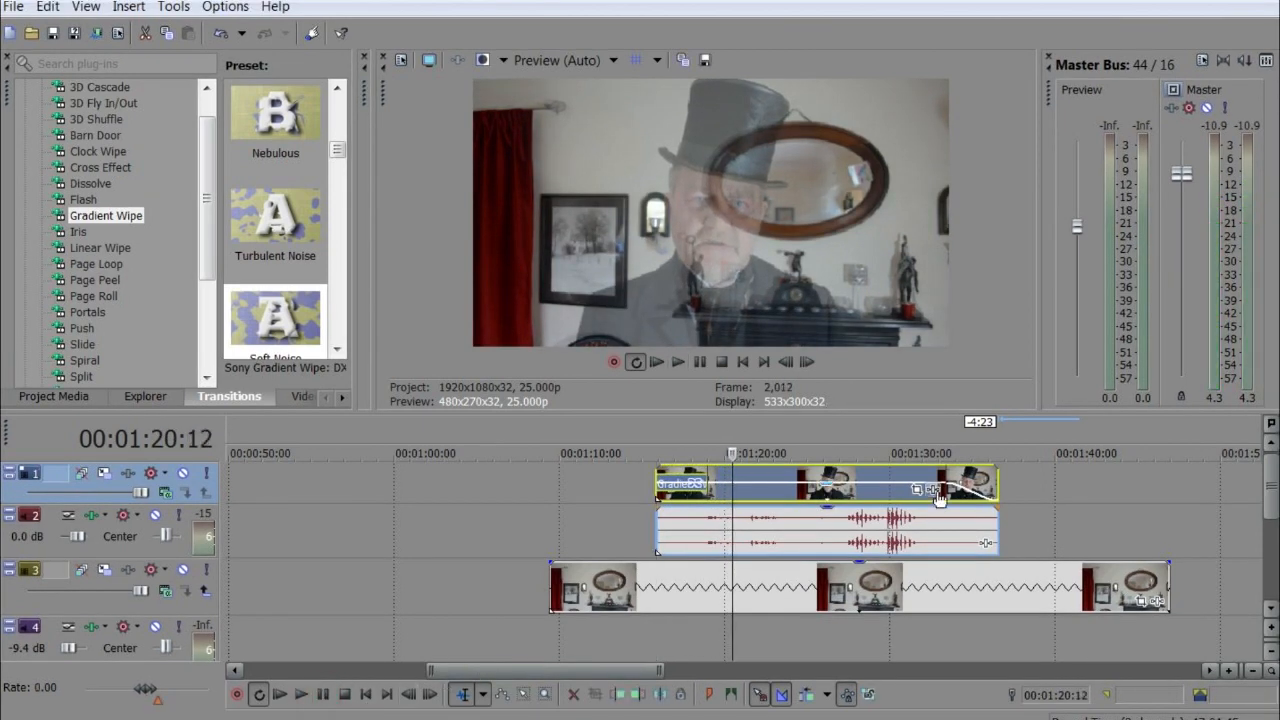
Apply the Soft Noise Gradient Wipe to the ghost clip's fade-out on track 1 and play back its end
{"action": "left_click_drag", "start_coordinate": [325, 330], "coordinate": [962, 490]}
{"action": "left_click", "coordinate": [323, 695]}
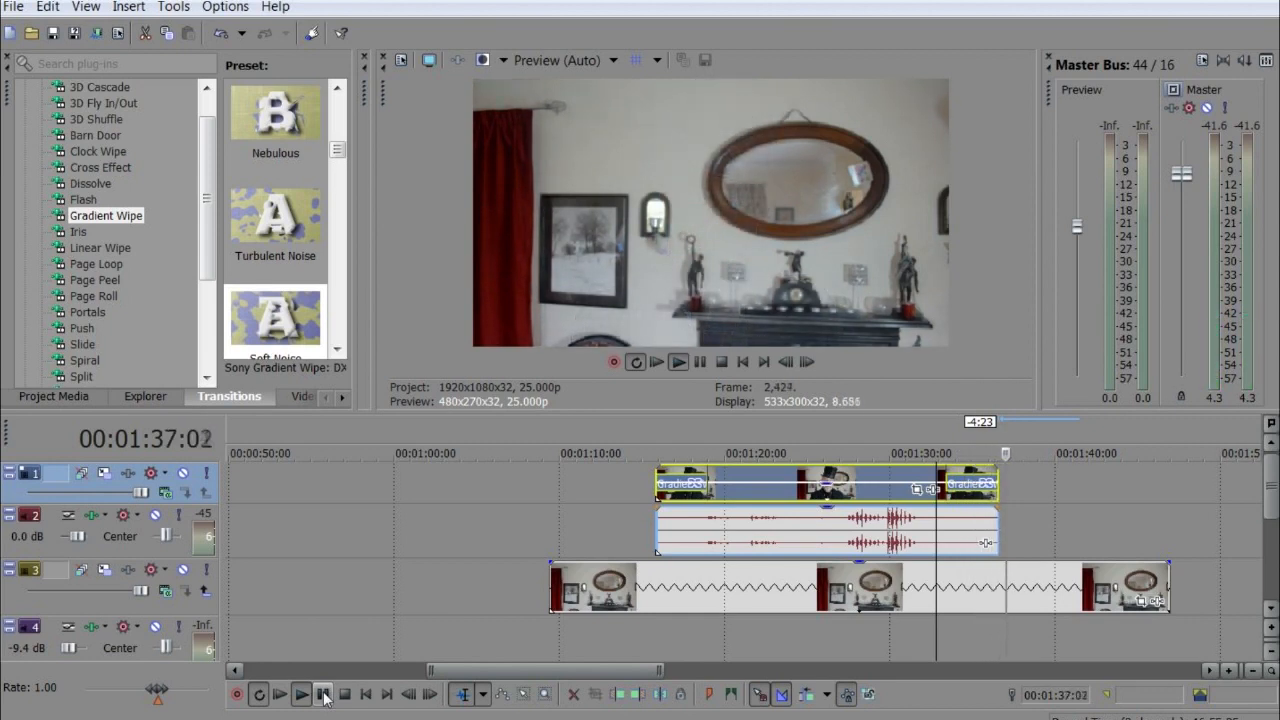
{"action": "left_click", "coordinate": [323, 695]}
Trim about 5 seconds off the start and 9 seconds off the end of the track 3 room clip, with fades of about 1.5 seconds
{"action": "left_click_drag", "start_coordinate": [548, 565], "coordinate": [574, 561]}
{"action": "left_click_drag", "start_coordinate": [580, 563], "coordinate": [630, 577]}
{"action": "left_click_drag", "start_coordinate": [1168, 562], "coordinate": [1022, 590]}
Play back the start and the end of the sequence to check the room clip's fades together with the ghost's transitions
{"action": "left_click", "coordinate": [628, 426]}
{"action": "left_click", "coordinate": [322, 694]}
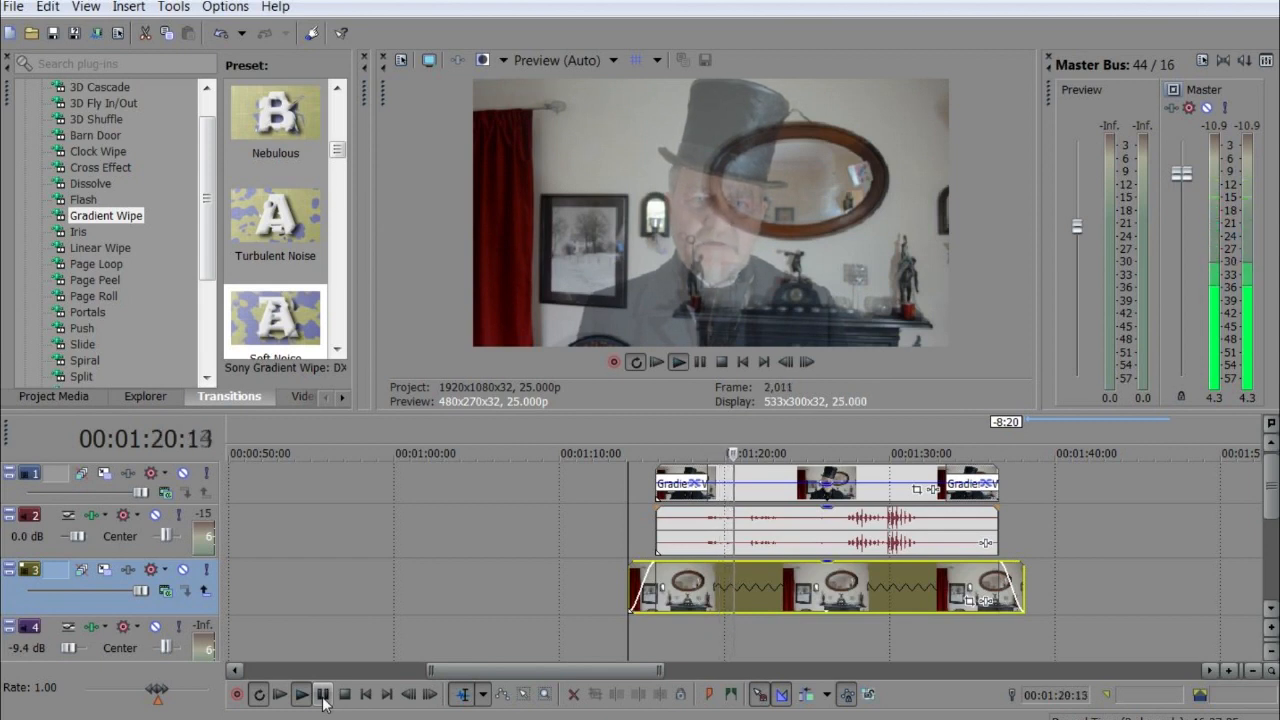
{"action": "left_click", "coordinate": [322, 696]}
{"action": "left_click", "coordinate": [987, 443]}
{"action": "left_click", "coordinate": [322, 696]}
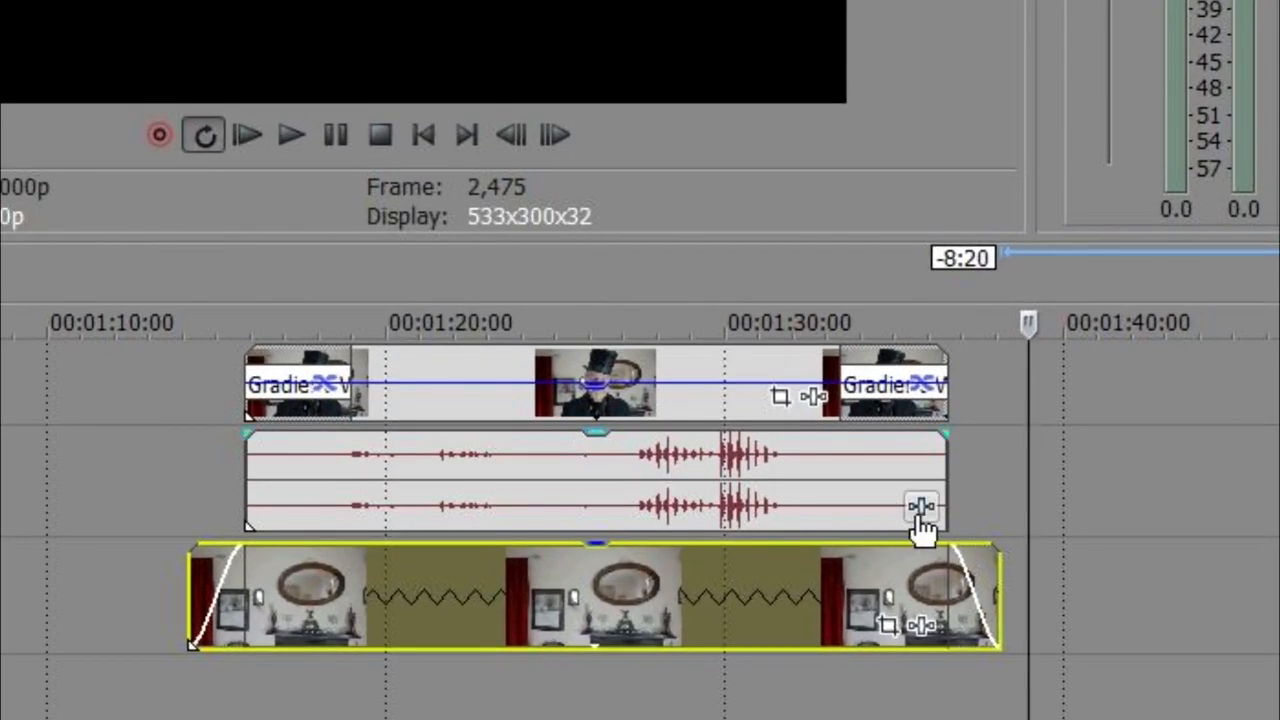
Add the Simple Delay audio effect to the ghost clip's audio event on track 2
{"action": "left_click", "coordinate": [917, 514]}
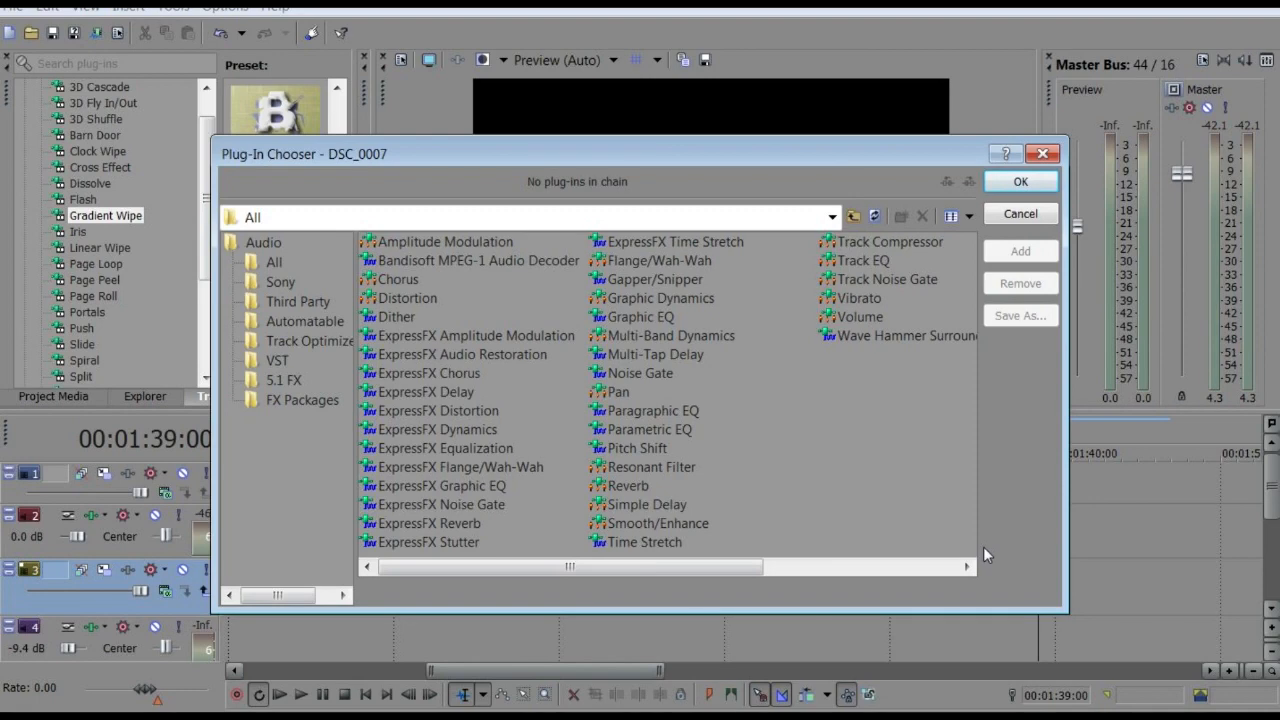
{"action": "double_click", "coordinate": [647, 504]}
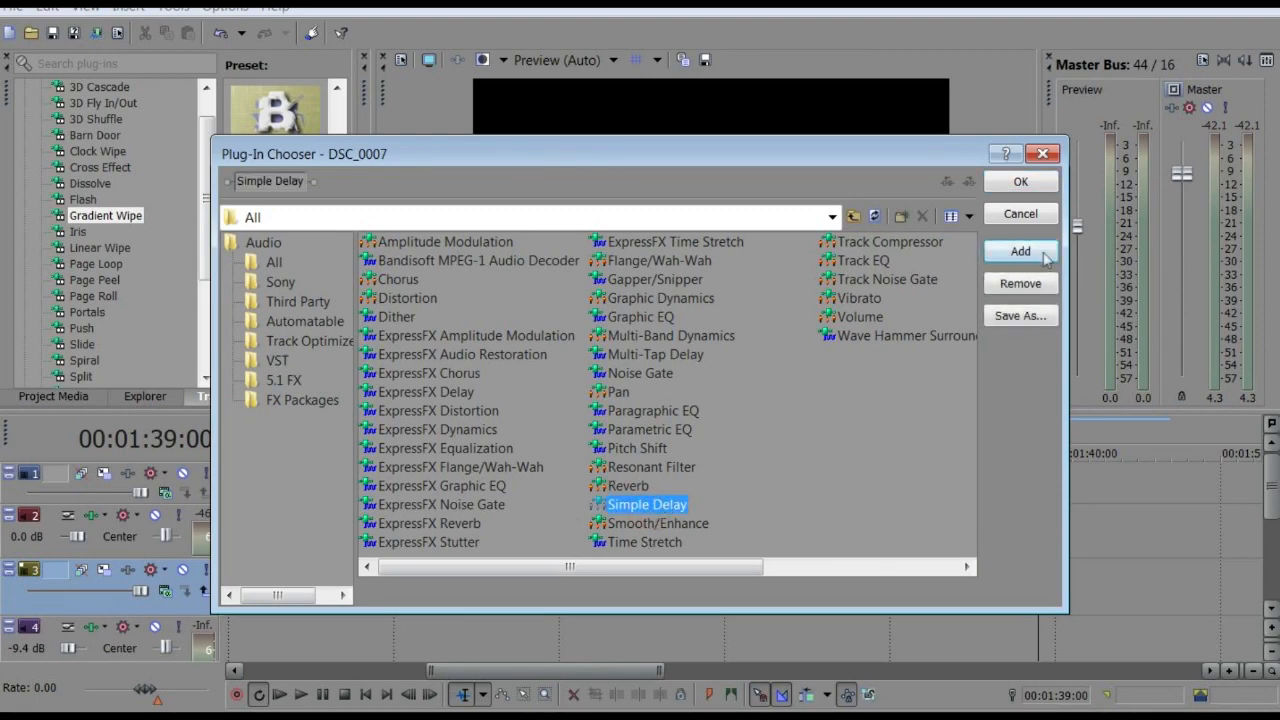
{"action": "left_click", "coordinate": [1042, 189]}
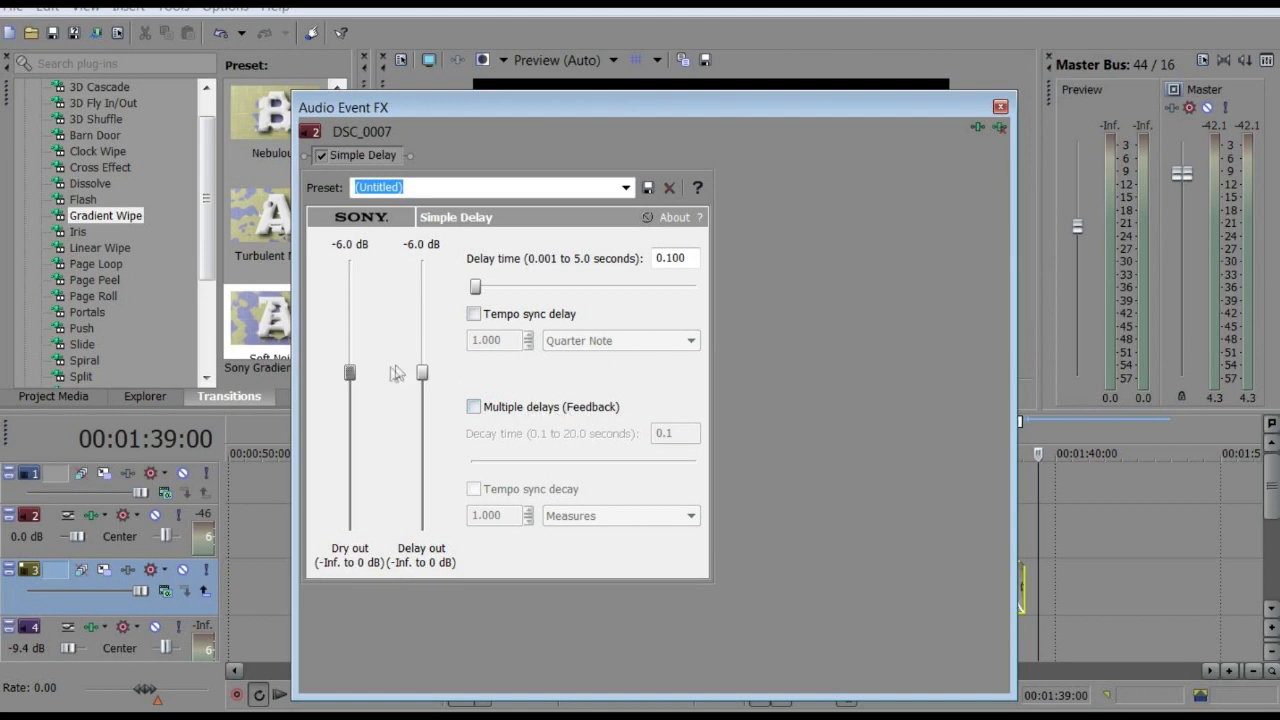
Set Simple Delay's dry out to -3.8 dB and delay out to 0.0 dB, and enable multiple delays with feedback
{"action": "left_click_drag", "start_coordinate": [349, 373], "coordinate": [357, 345]}
{"action": "left_click_drag", "start_coordinate": [424, 381], "coordinate": [475, 236]}
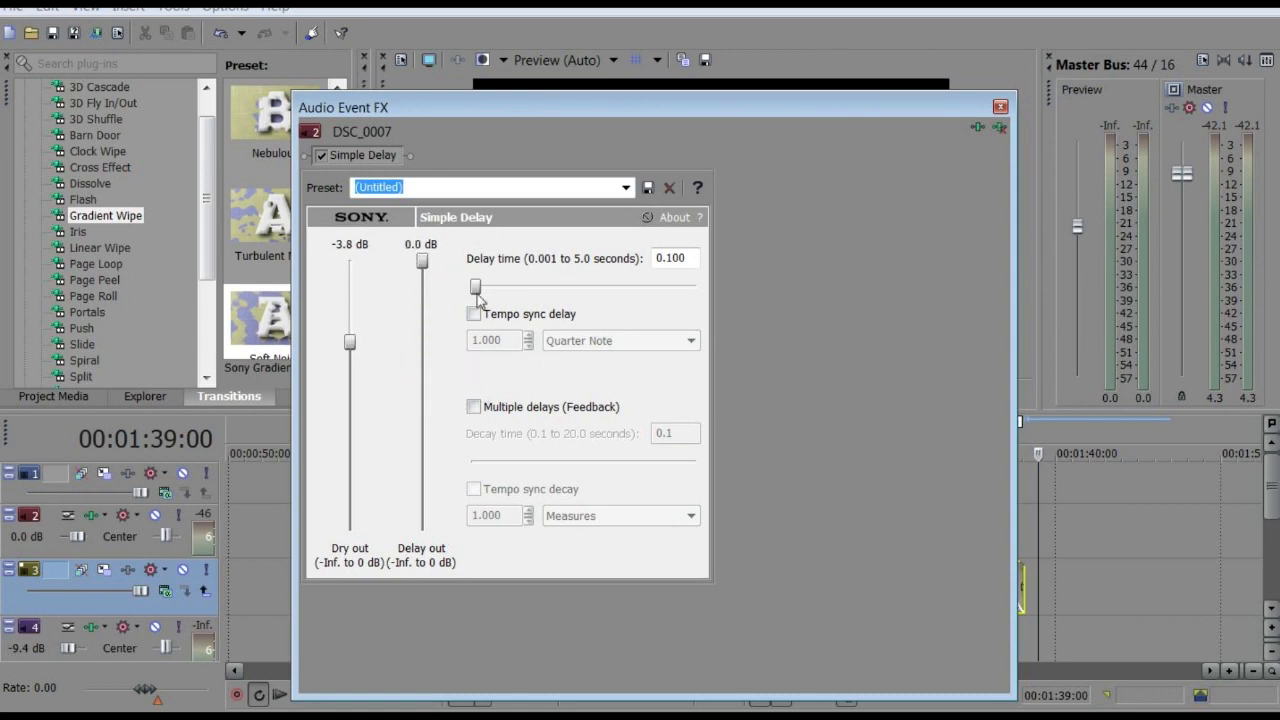
{"action": "left_click", "coordinate": [473, 408]}
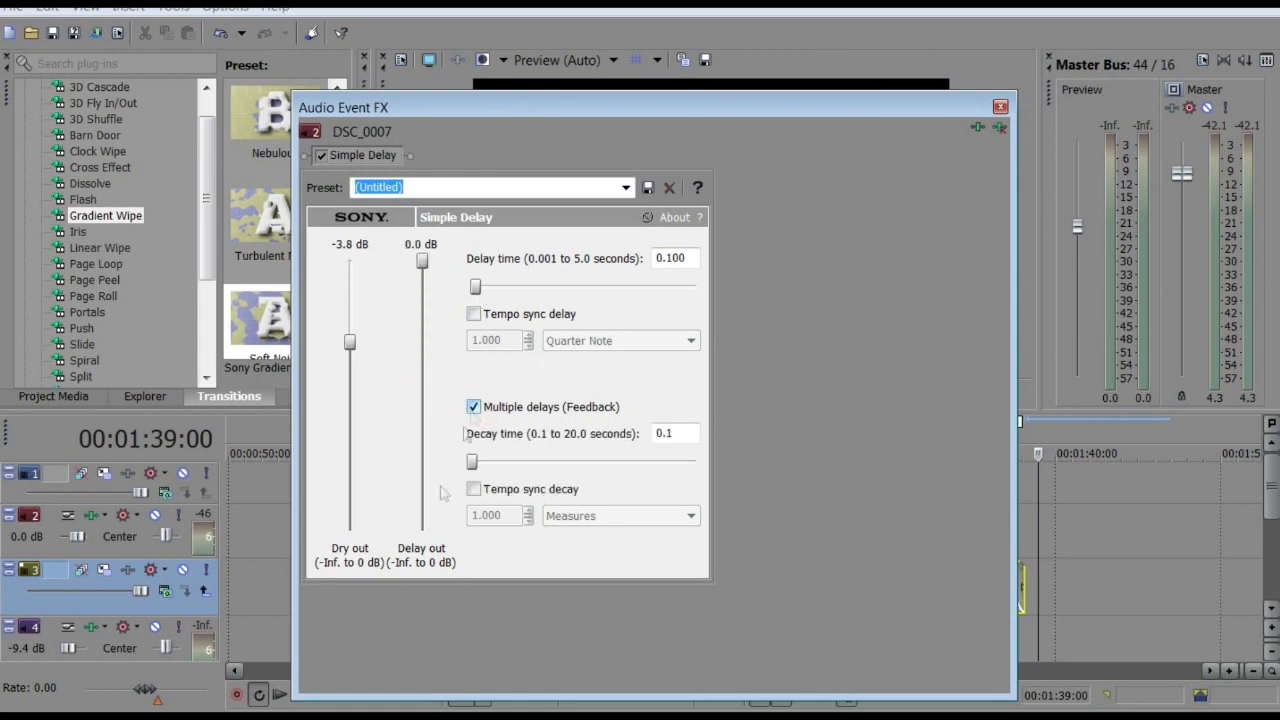
{"action": "left_click", "coordinate": [999, 108]}
Play the timeline from 00:01:27:01 to the end of the clips to listen to the delay effect on the ghost's voice
{"action": "left_click", "coordinate": [842, 432]}
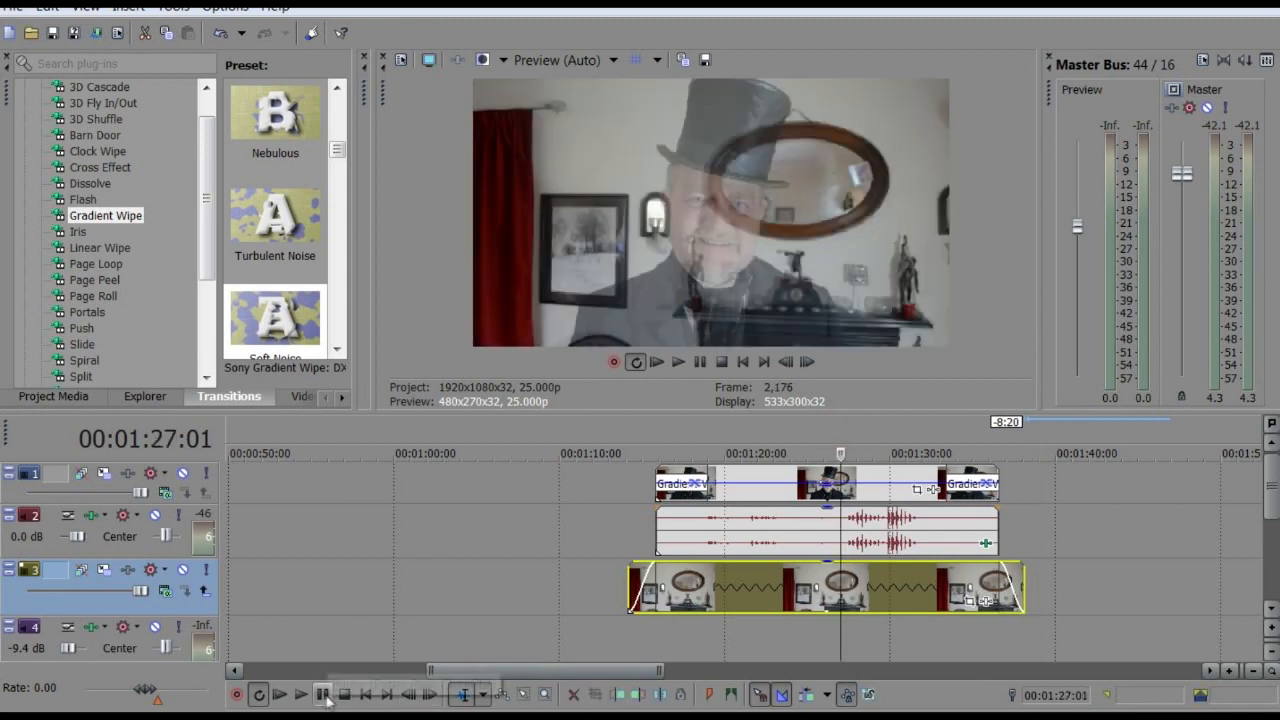
{"action": "left_click", "coordinate": [300, 694]}
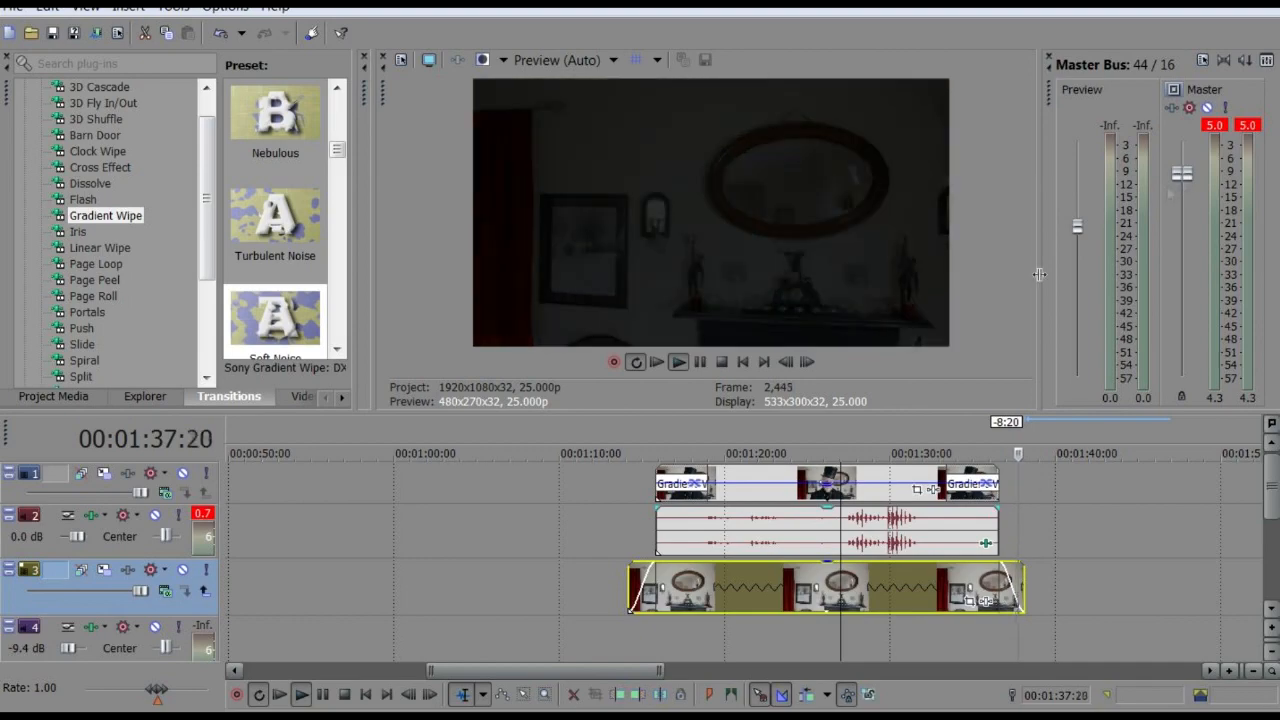
{"action": "left_click", "coordinate": [322, 695]}
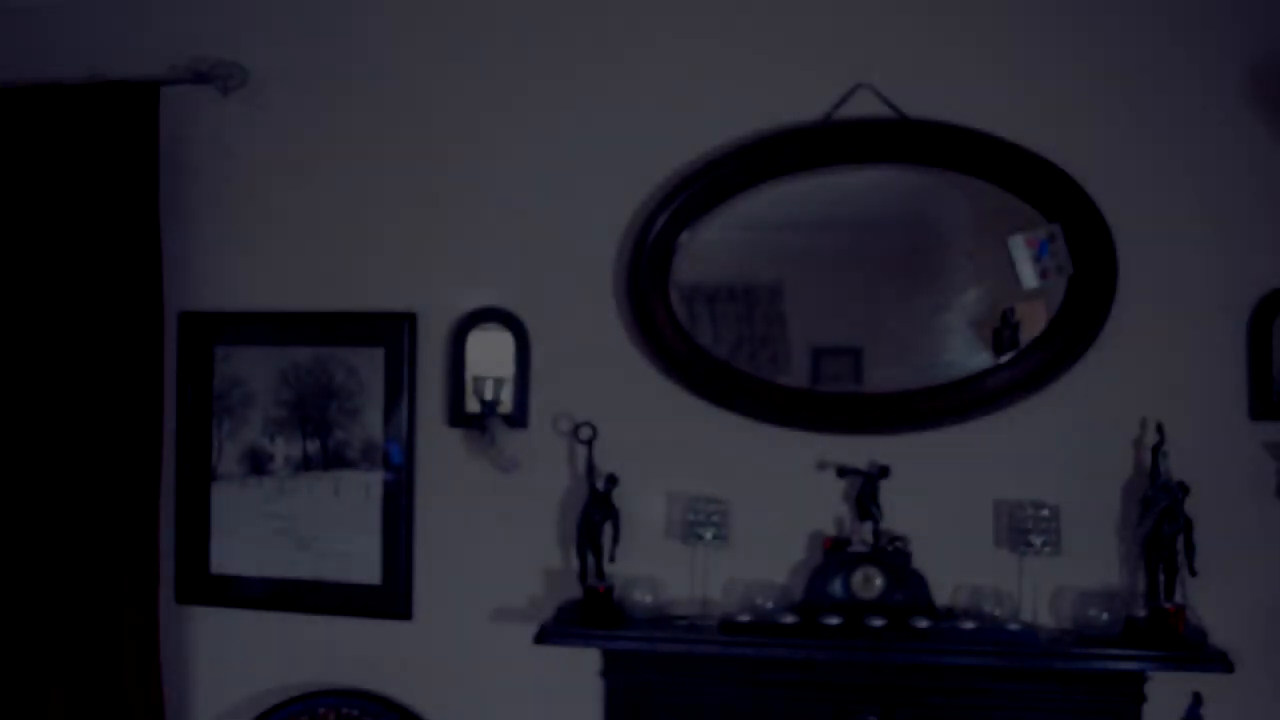